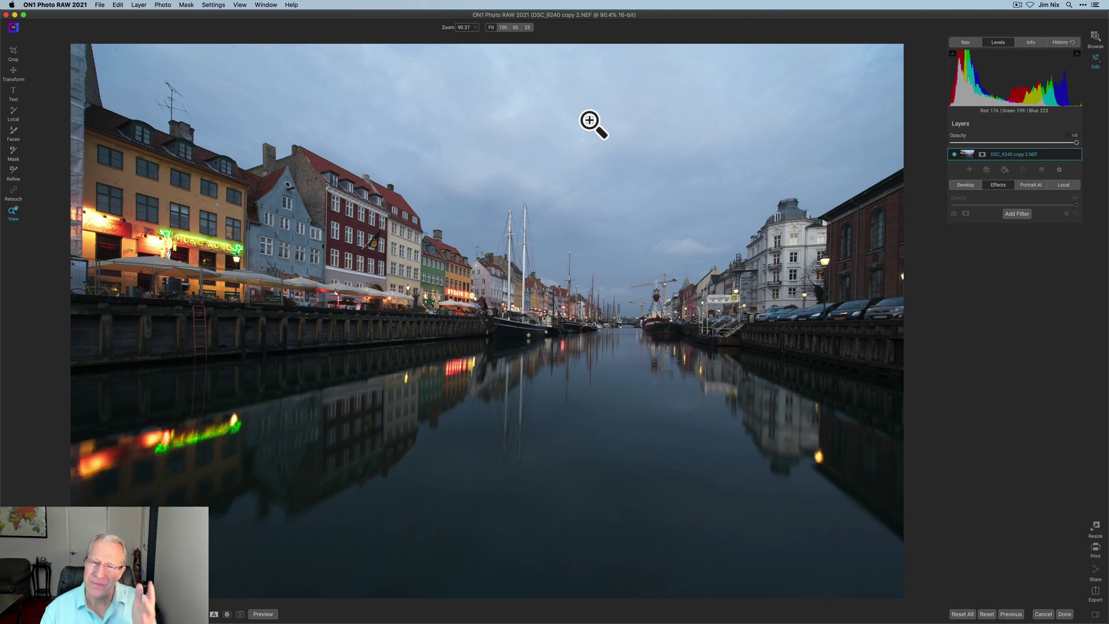
Compare the darker DSC_9239 copy exposure with DSC_9240 copy 2, then show its Develop settings.
key(Left)
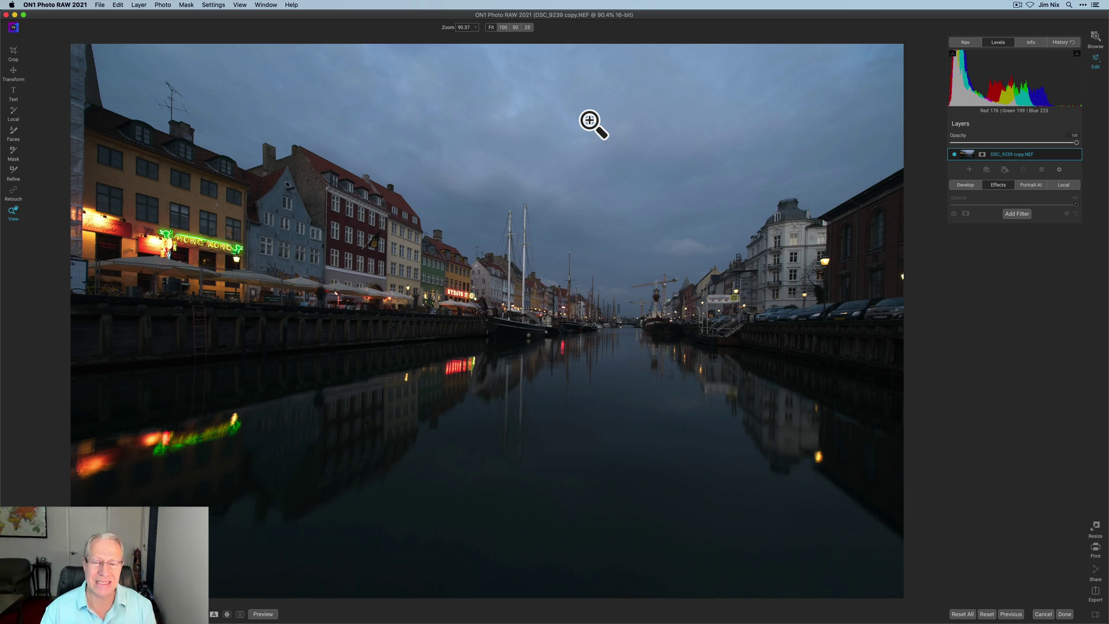
key(Right)
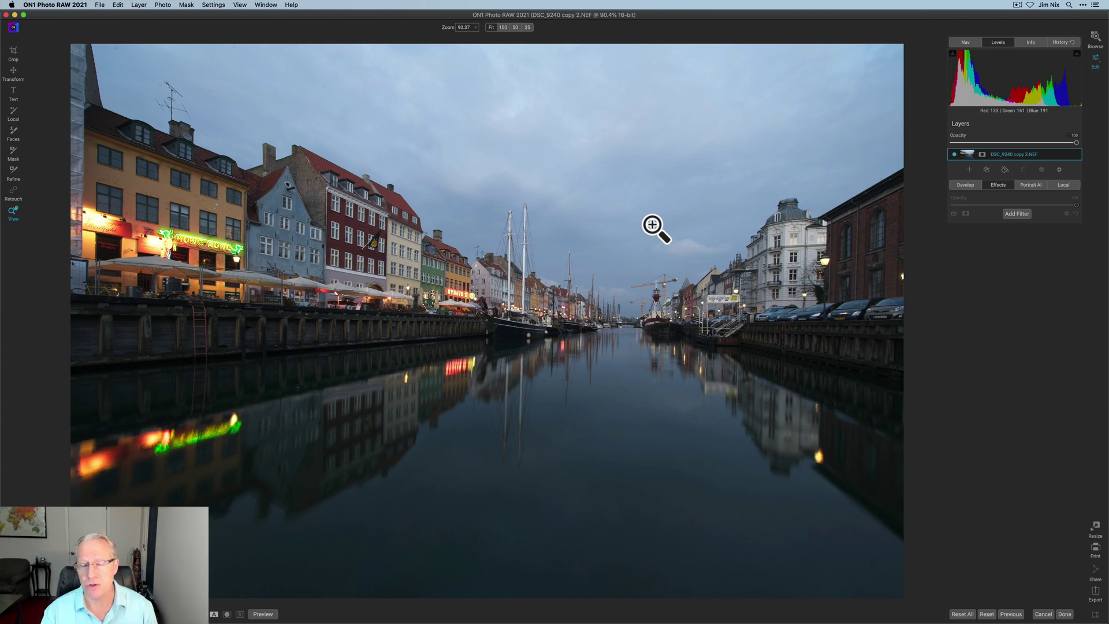
click(966, 185)
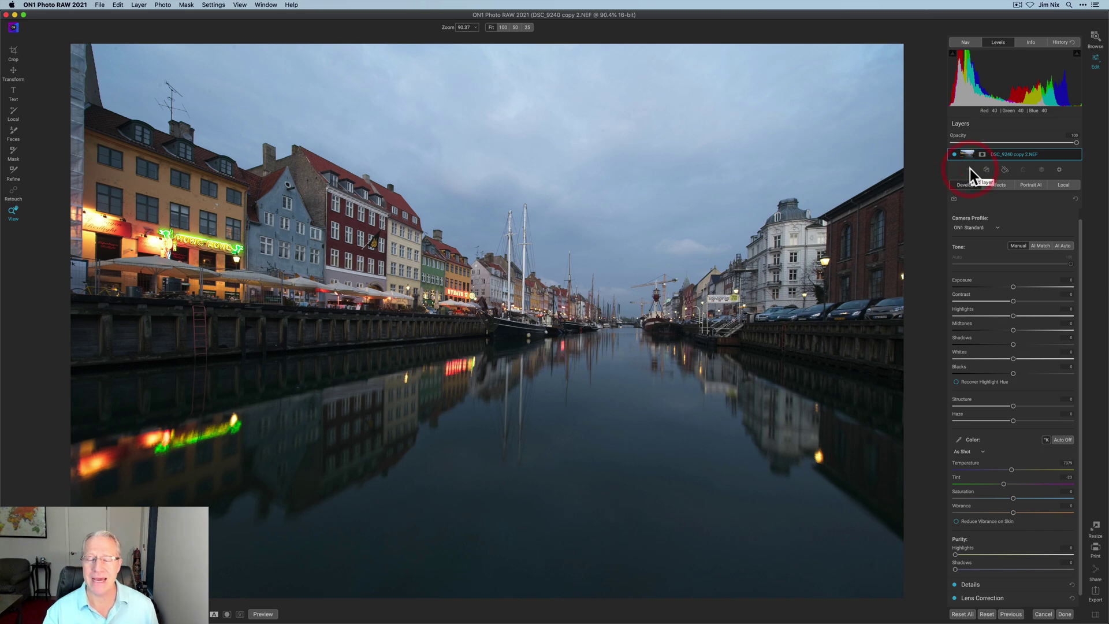
Add DSC_9239 copy.NEF as a new layer above DSC_9240 copy 2.
click(969, 169)
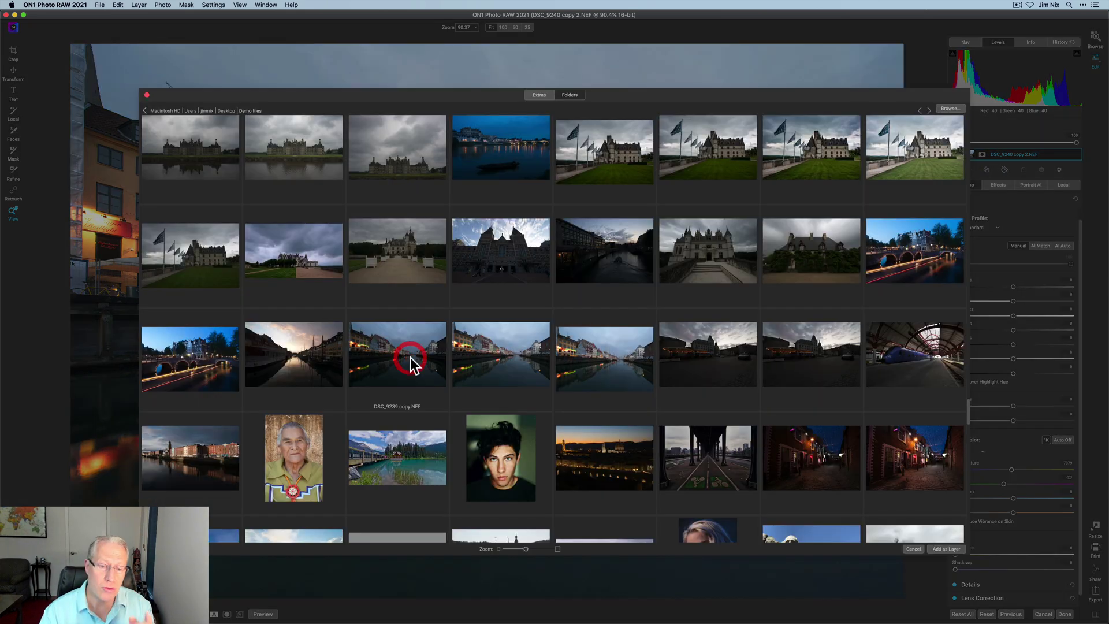
click(410, 358)
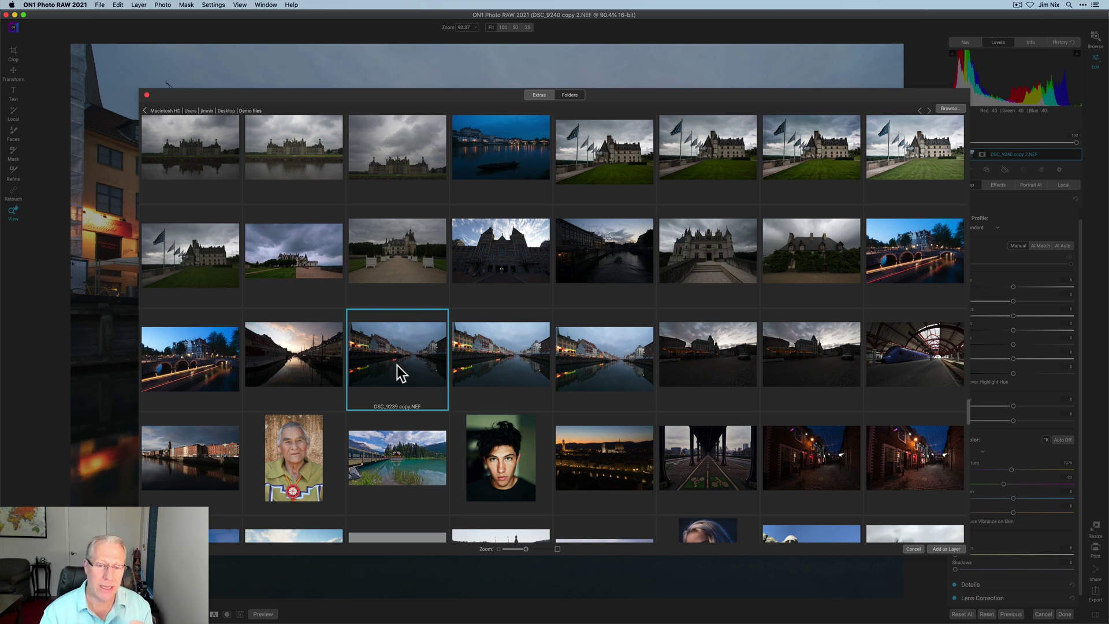
click(935, 546)
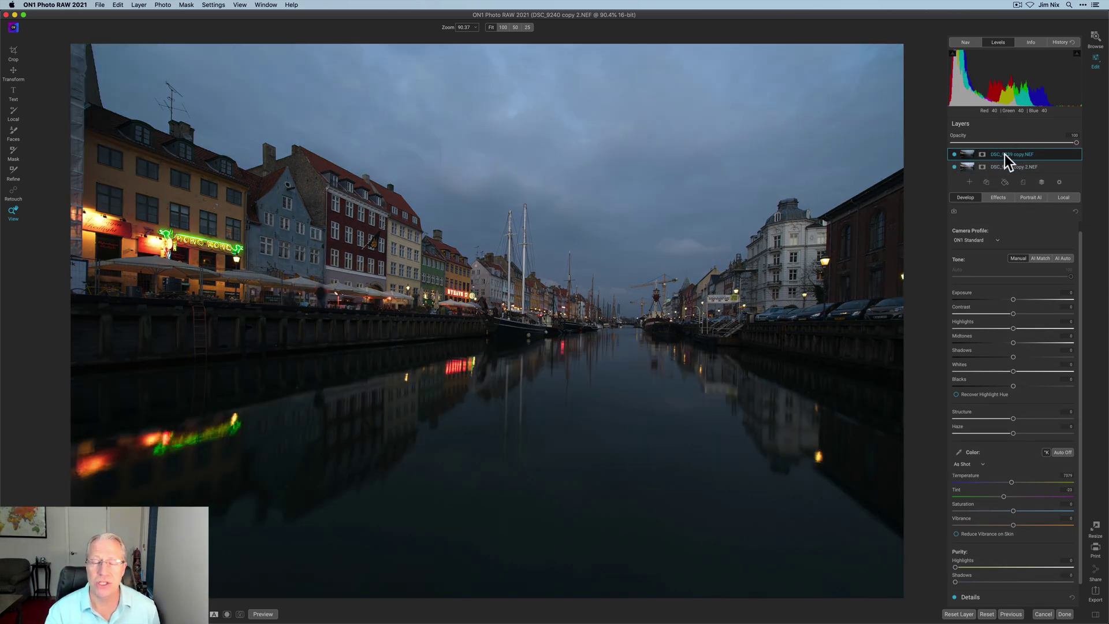
Toggle the top DSC_9239 copy layer off and on to compare the two exposures.
click(954, 154)
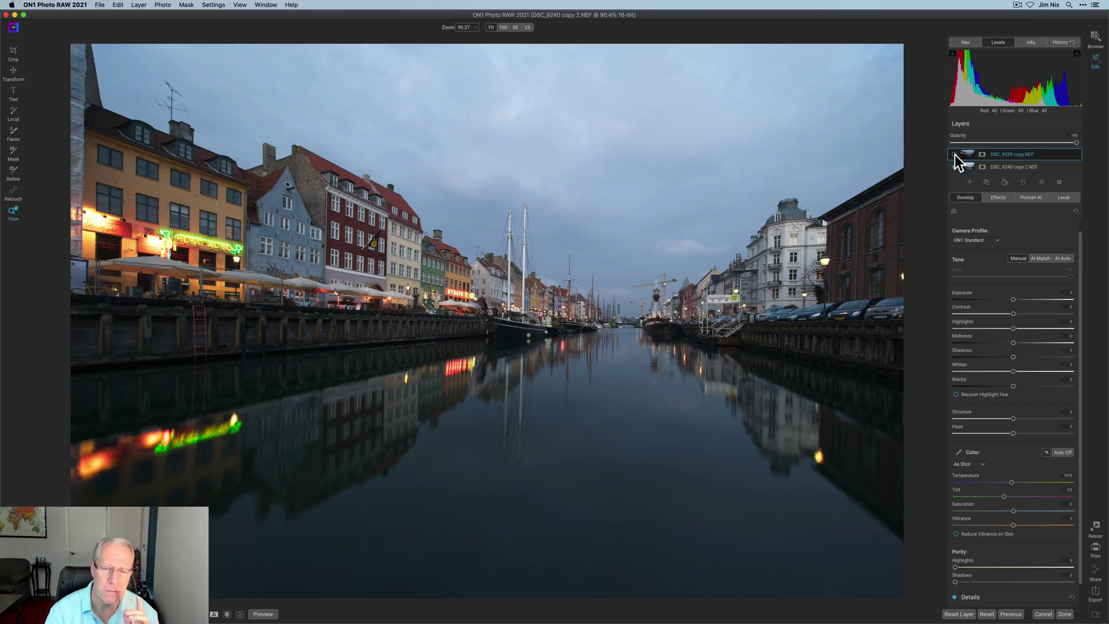
click(954, 155)
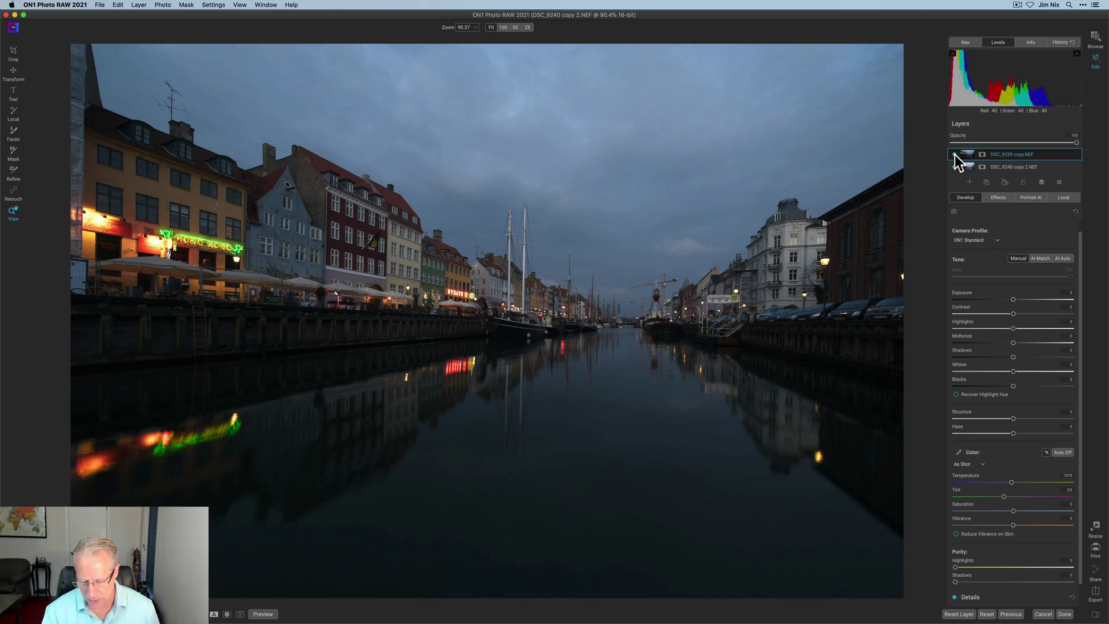
Build an AI Quick Mask that drops the buildings and water and keeps the sky.
key(b)
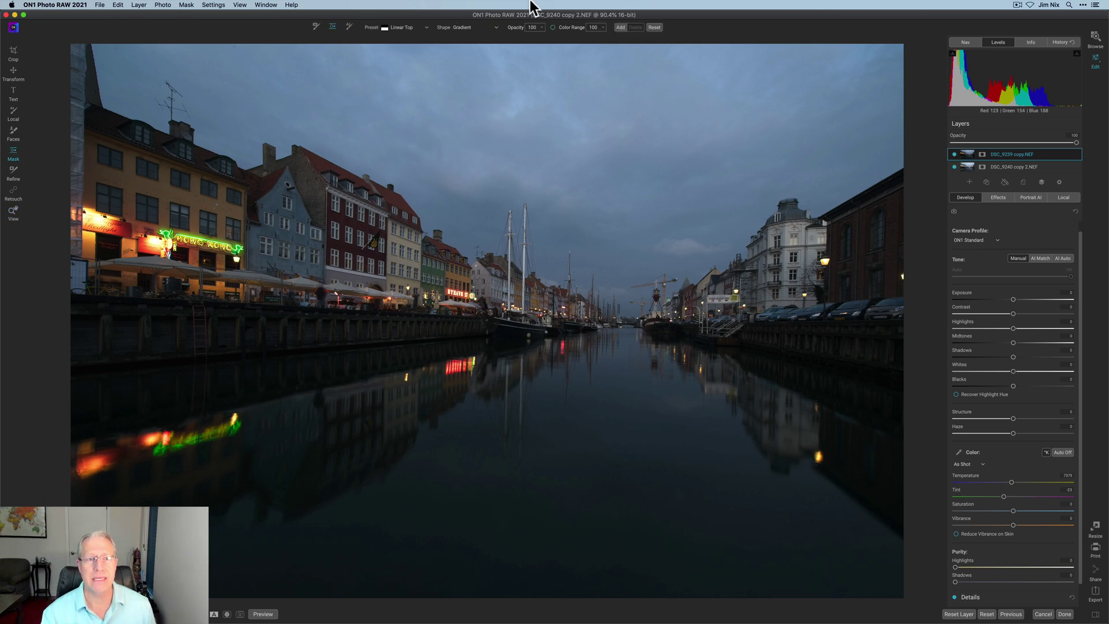
click(349, 26)
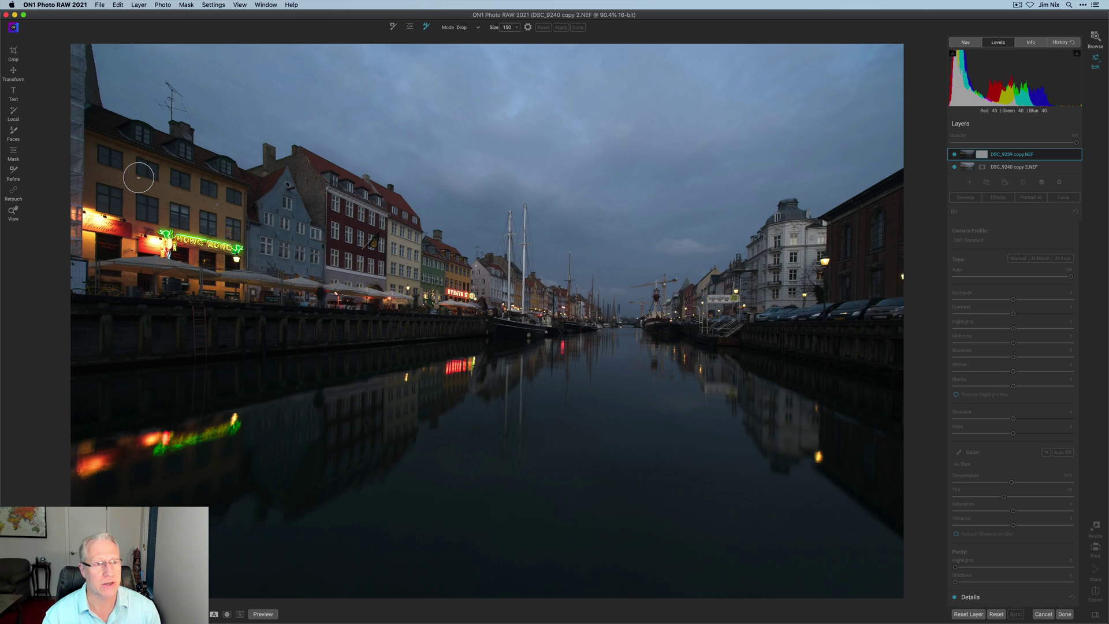
mouse_move(82, 136)
mouse_down()
mouse_move(164, 198)
mouse_move(211, 184)
mouse_move(312, 190)
mouse_move(404, 242)
mouse_move(432, 273)
mouse_move(489, 302)
mouse_move(503, 289)
mouse_move(582, 322)
mouse_move(630, 364)
mouse_move(691, 299)
mouse_move(745, 310)
mouse_move(776, 281)
mouse_move(781, 241)
mouse_move(874, 231)
mouse_move(868, 285)
mouse_move(782, 365)
mouse_move(888, 395)
mouse_move(666, 401)
mouse_move(838, 477)
mouse_move(754, 505)
mouse_move(816, 556)
mouse_move(499, 482)
mouse_move(486, 378)
mouse_move(584, 428)
mouse_move(510, 423)
mouse_move(335, 318)
mouse_move(323, 247)
mouse_move(179, 248)
mouse_move(275, 318)
mouse_move(153, 292)
mouse_move(322, 397)
mouse_move(360, 397)
mouse_move(167, 427)
mouse_move(403, 451)
mouse_move(109, 495)
mouse_move(241, 555)
mouse_move(400, 525)
mouse_move(615, 554)
mouse_up()
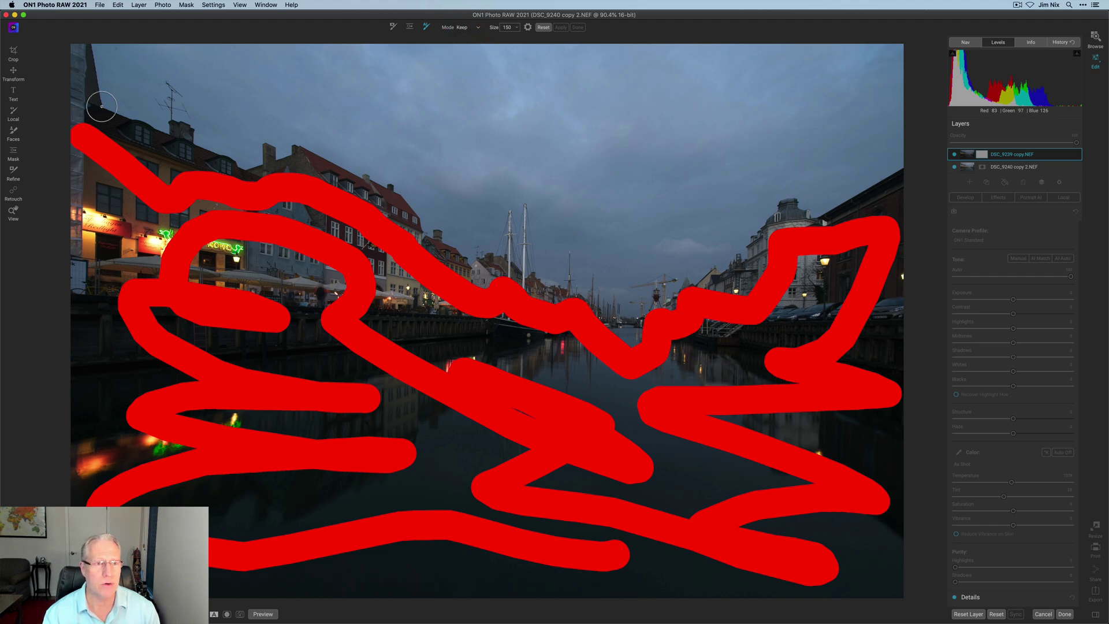
mouse_move(127, 87)
mouse_down()
mouse_move(192, 95)
mouse_move(196, 75)
mouse_move(388, 131)
mouse_move(429, 153)
mouse_move(461, 200)
mouse_move(525, 173)
mouse_move(572, 226)
mouse_move(618, 238)
mouse_move(659, 225)
mouse_move(705, 183)
mouse_move(820, 167)
mouse_move(859, 130)
mouse_move(695, 136)
mouse_up()
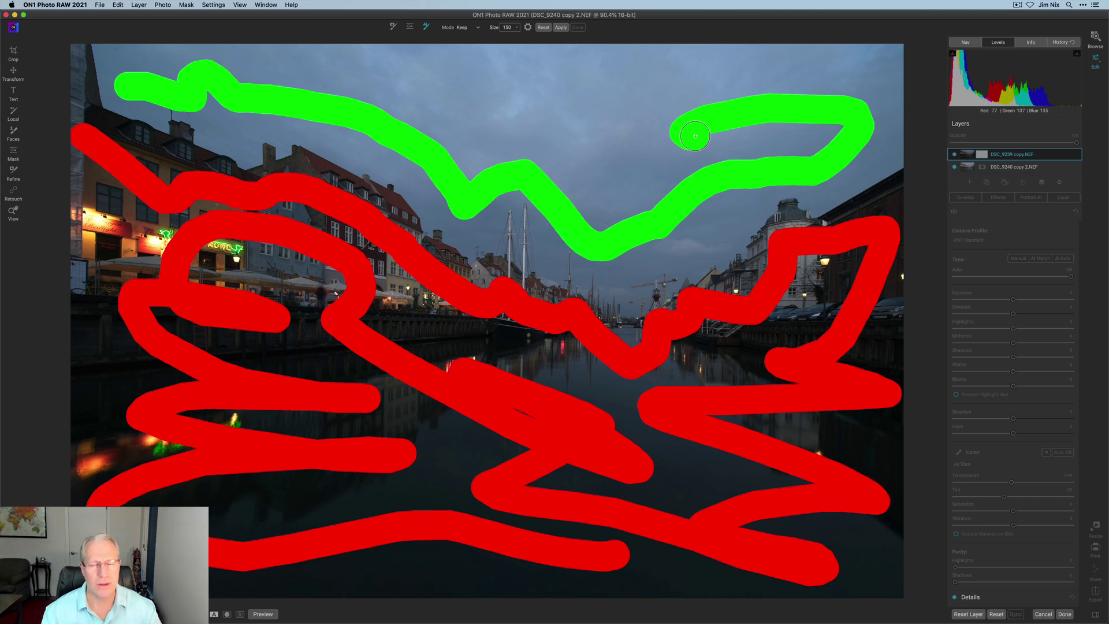
mouse_move(695, 136)
mouse_down()
mouse_move(598, 170)
mouse_move(623, 122)
mouse_move(461, 119)
mouse_move(507, 93)
mouse_move(341, 71)
mouse_move(272, 76)
mouse_up()
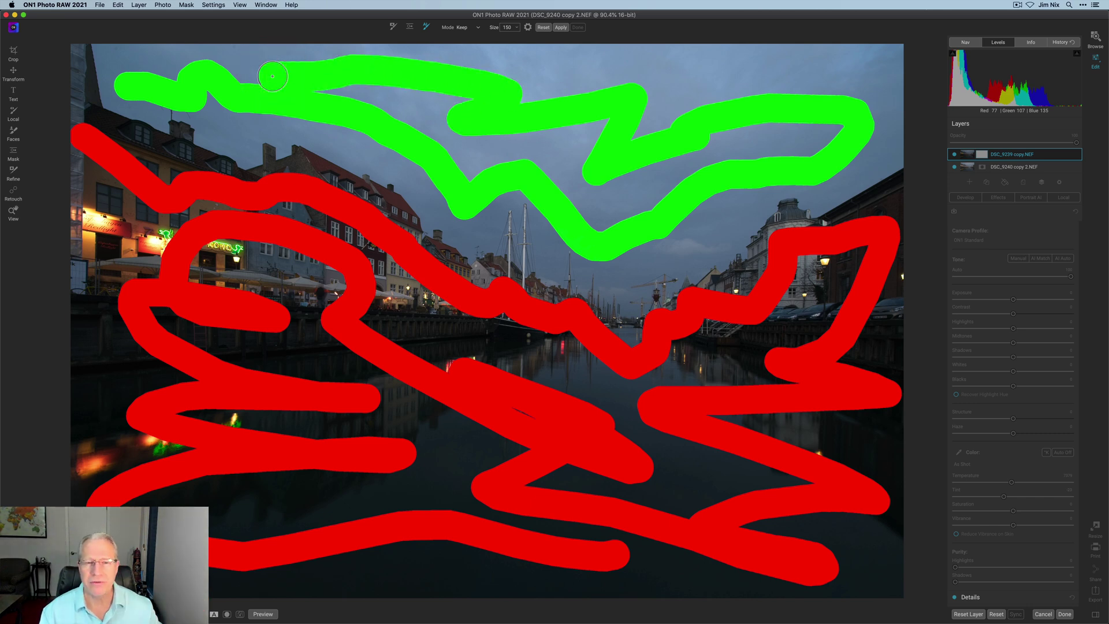
click(559, 27)
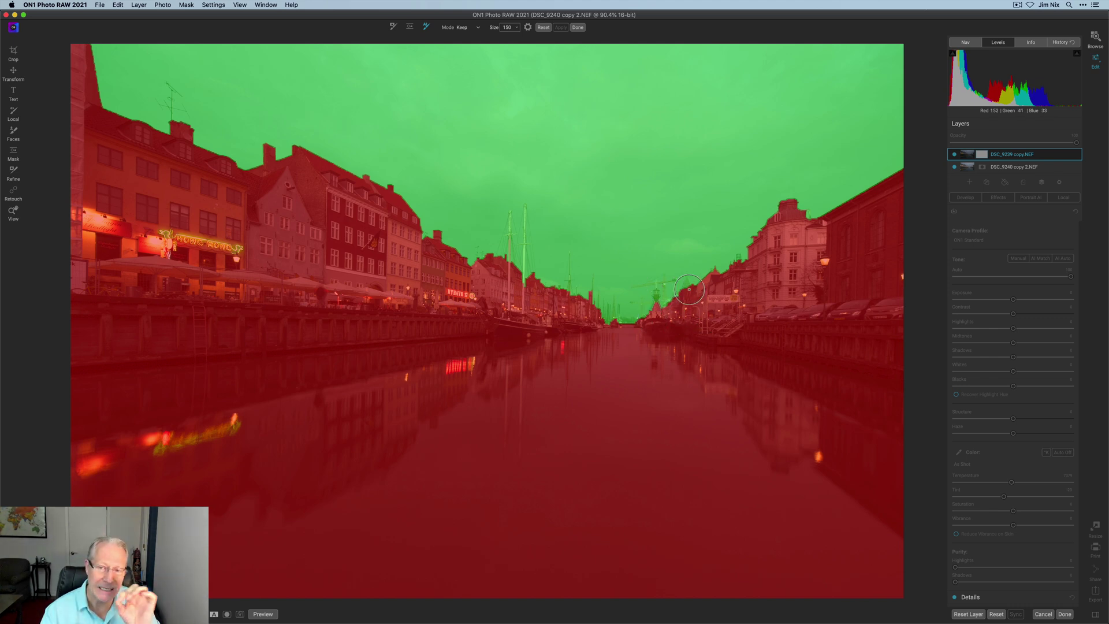
click(578, 28)
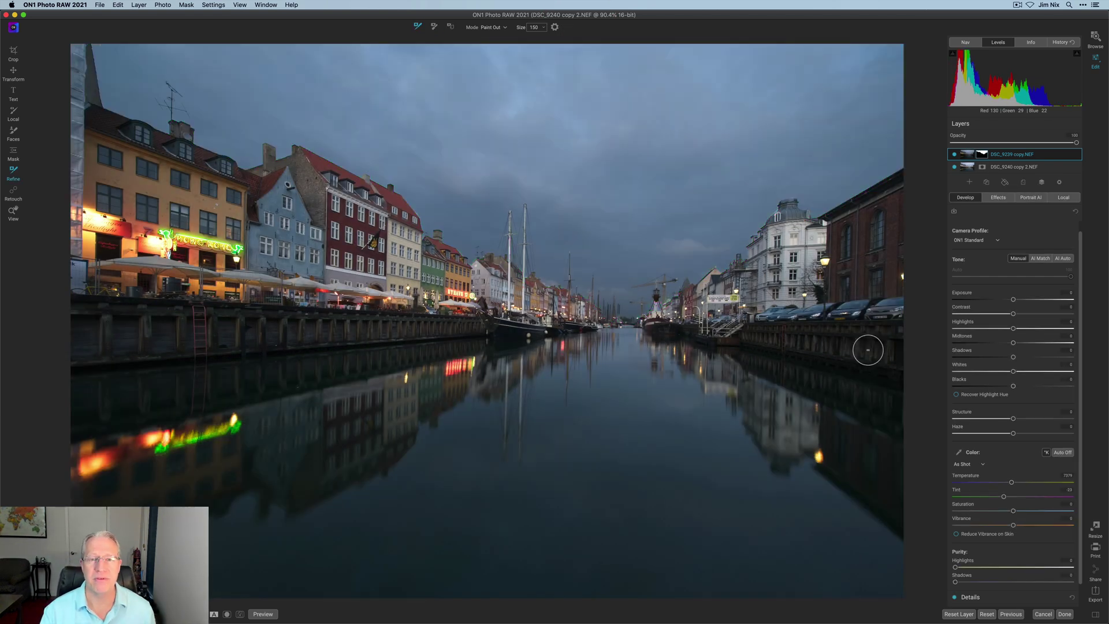
Check the sky mask in black and white, then hide the DSC_9239 copy layer.
click(982, 154)
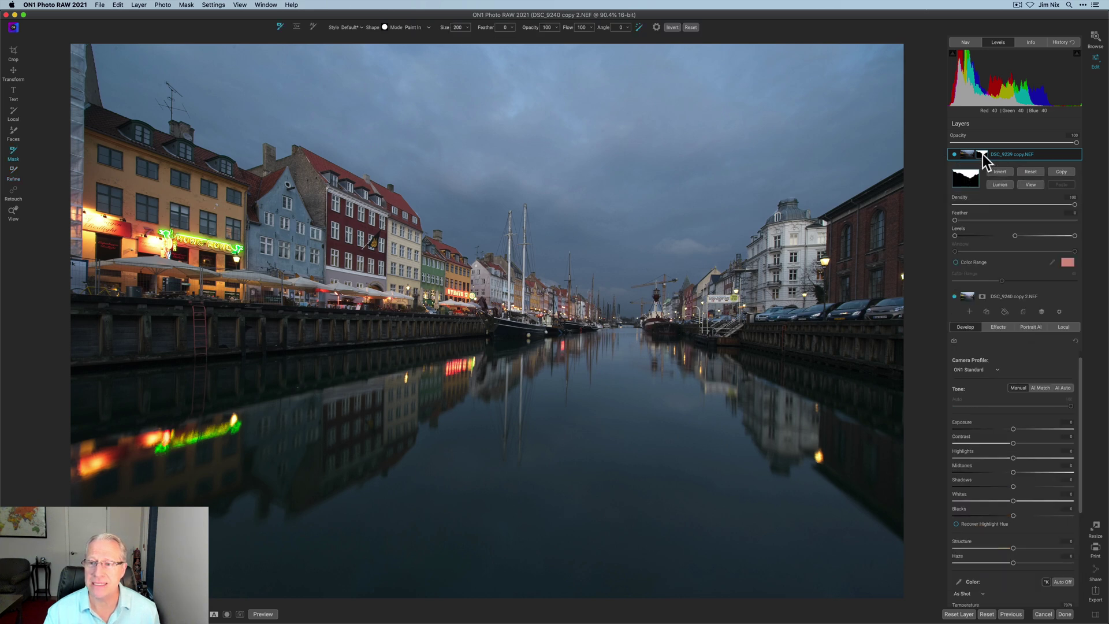
click(1026, 186)
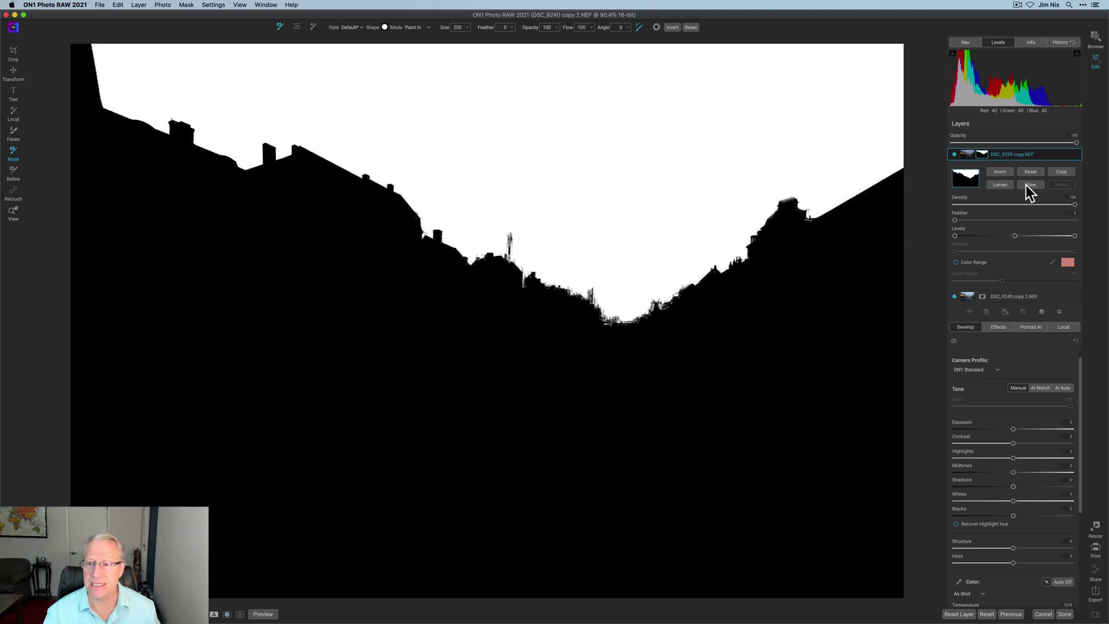
click(967, 154)
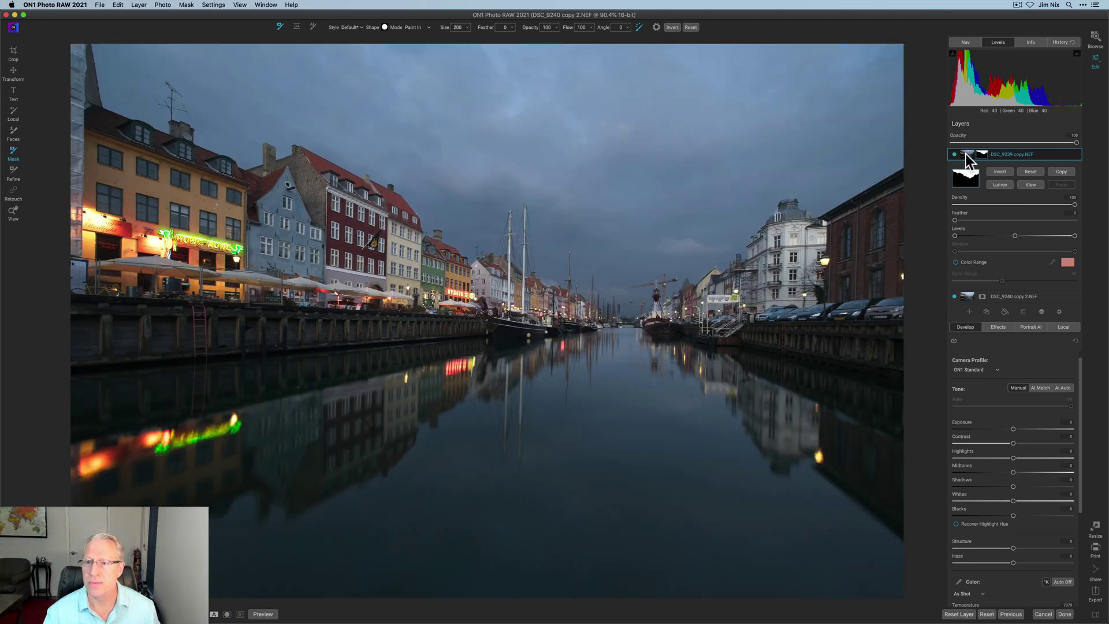
click(976, 156)
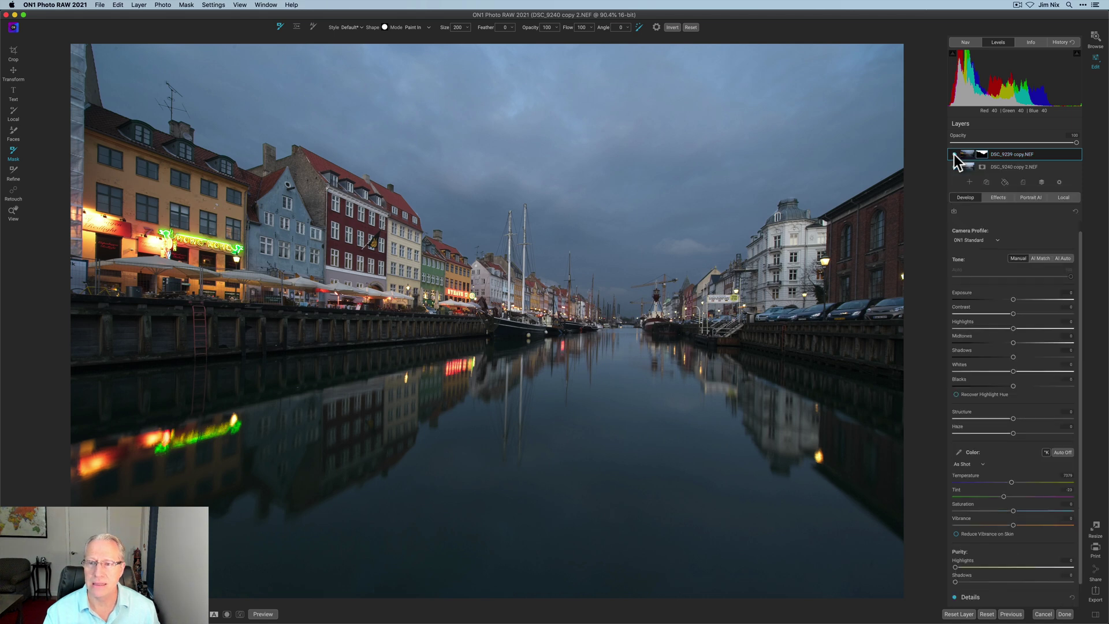
click(955, 155)
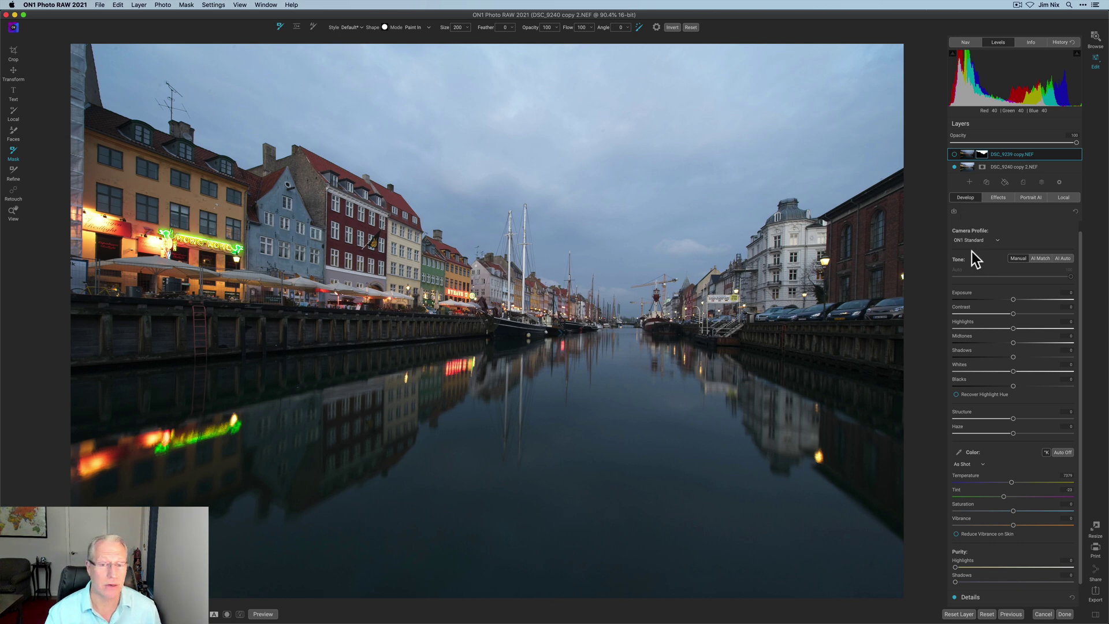
Show the top layer again and raise the bottom DSC_9240 copy 2 layer's Exposure to 0.35.
click(954, 154)
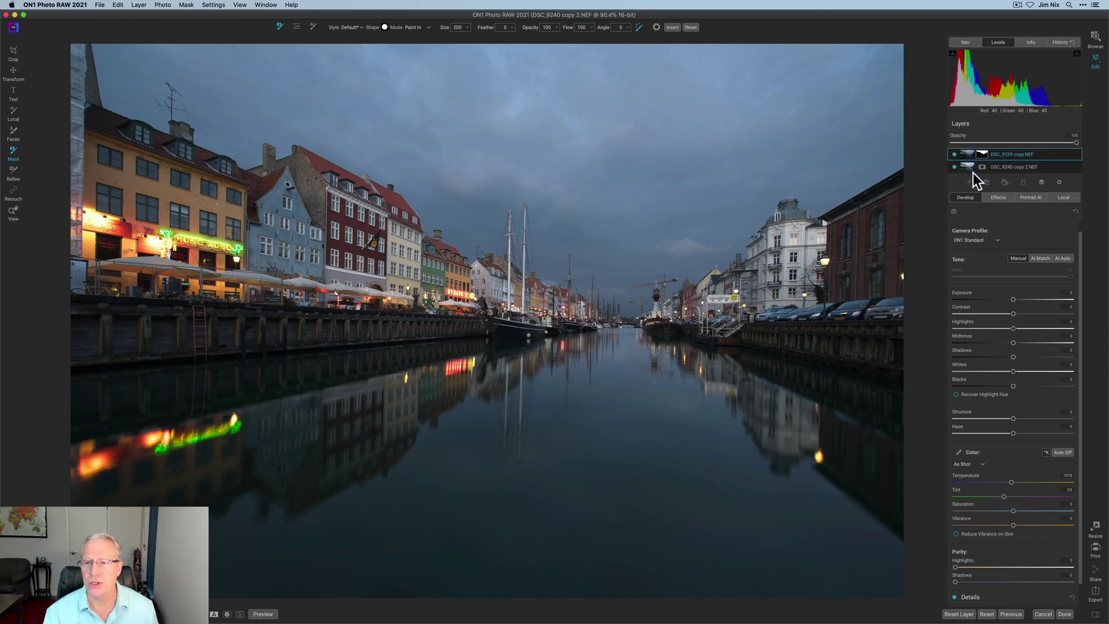
click(956, 167)
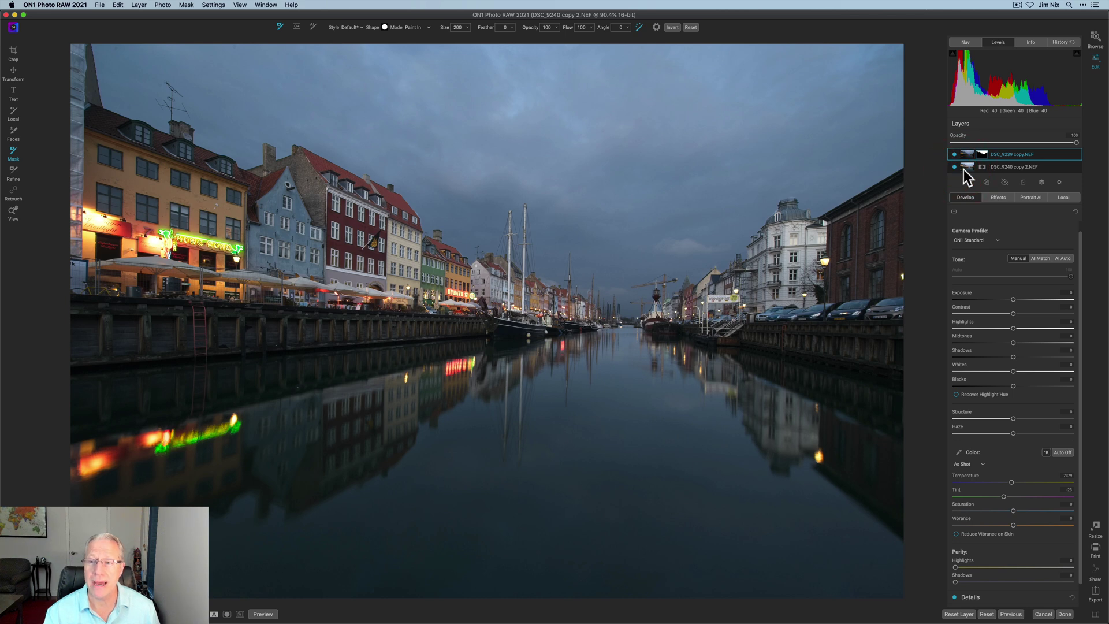
click(963, 168)
click(950, 244)
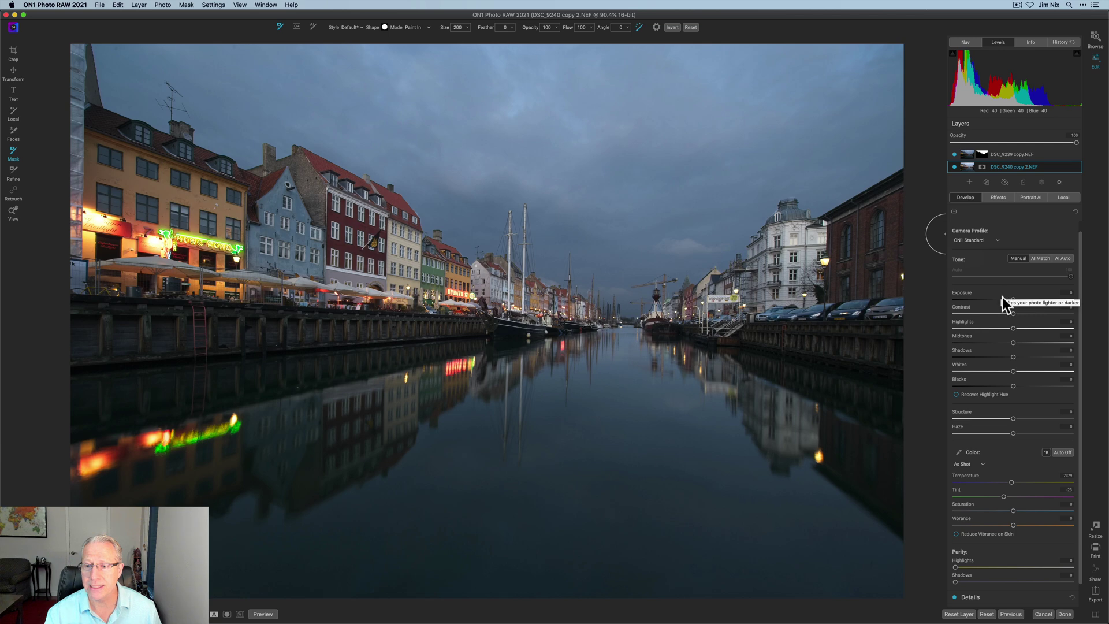
mouse_move(1014, 297)
mouse_down()
mouse_move(1028, 297)
mouse_move(1013, 297)
mouse_up()
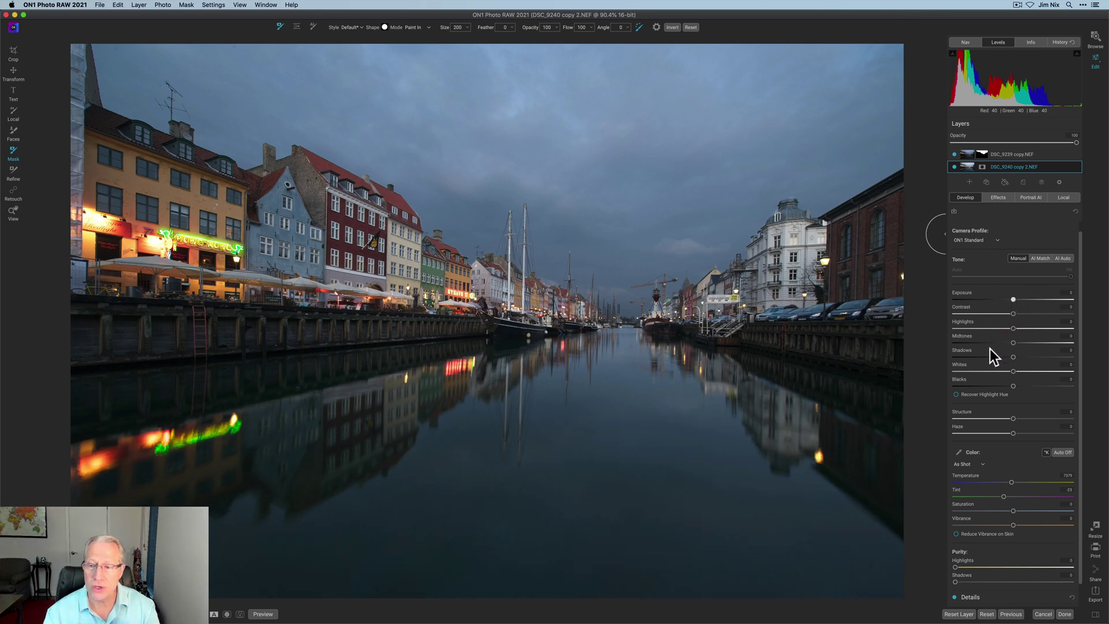
Raise the top DSC_9239 copy layer's Exposure to 0.2, toggling it to compare the blend.
click(964, 156)
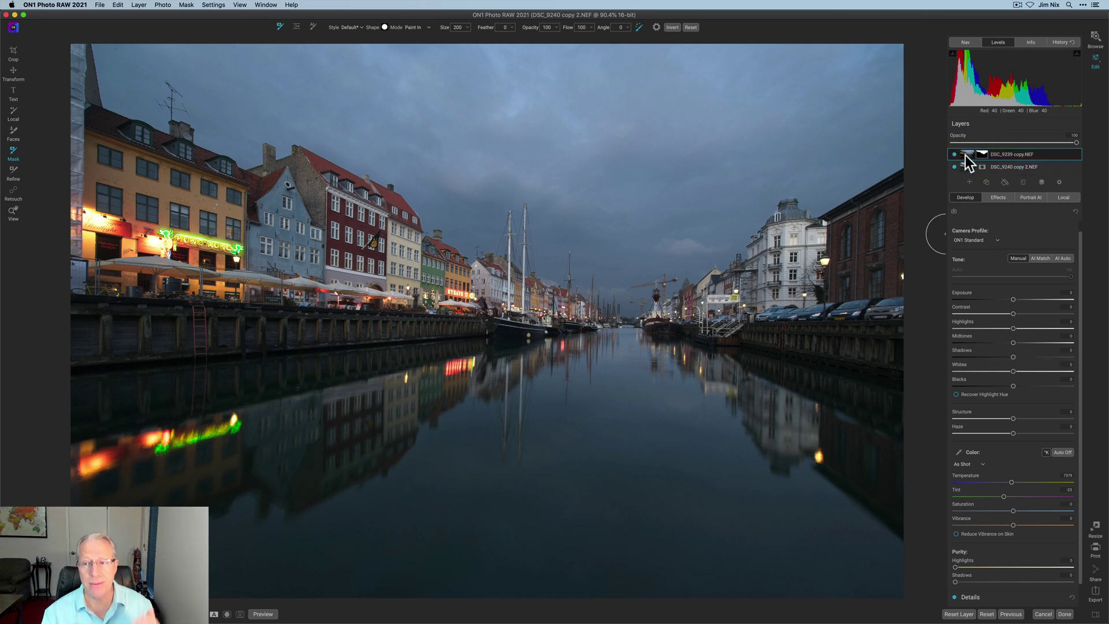
click(981, 154)
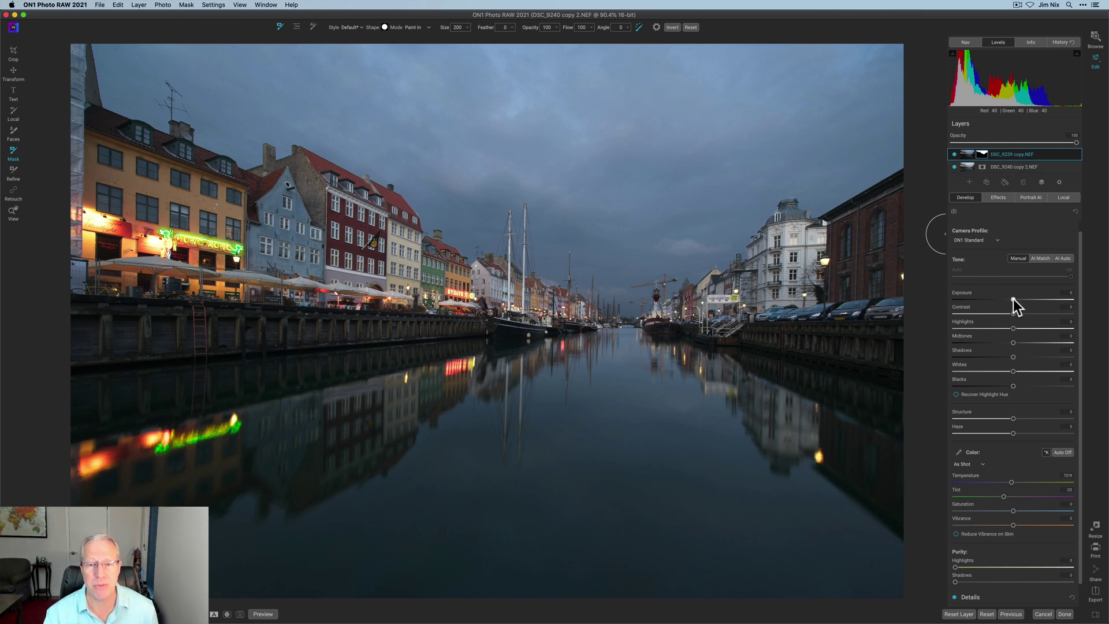
drag(1013, 299, 1014, 299)
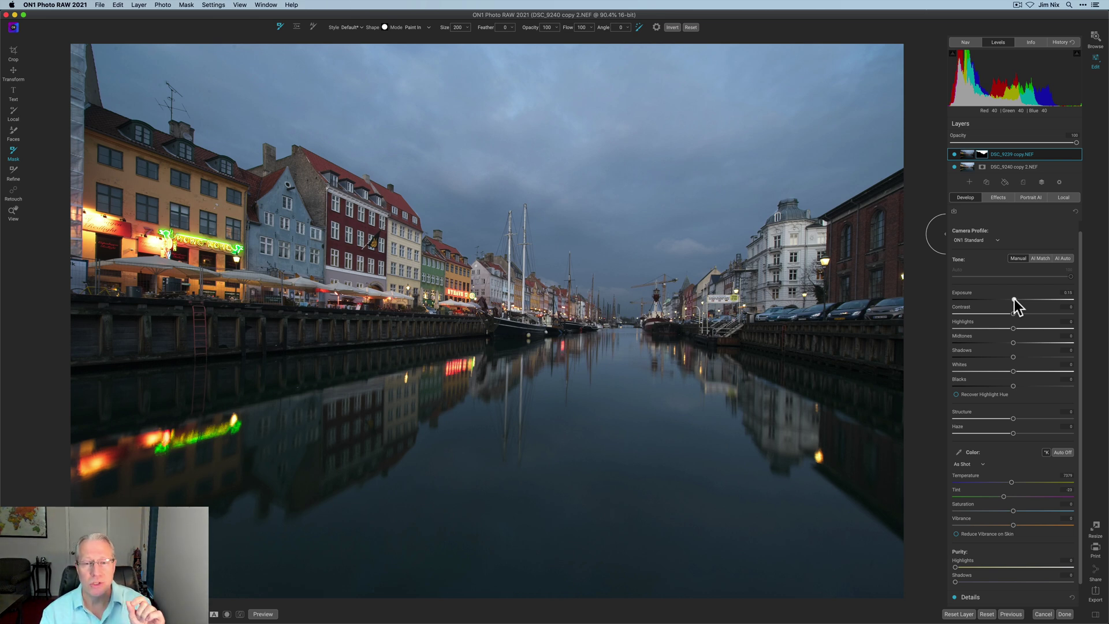
click(954, 155)
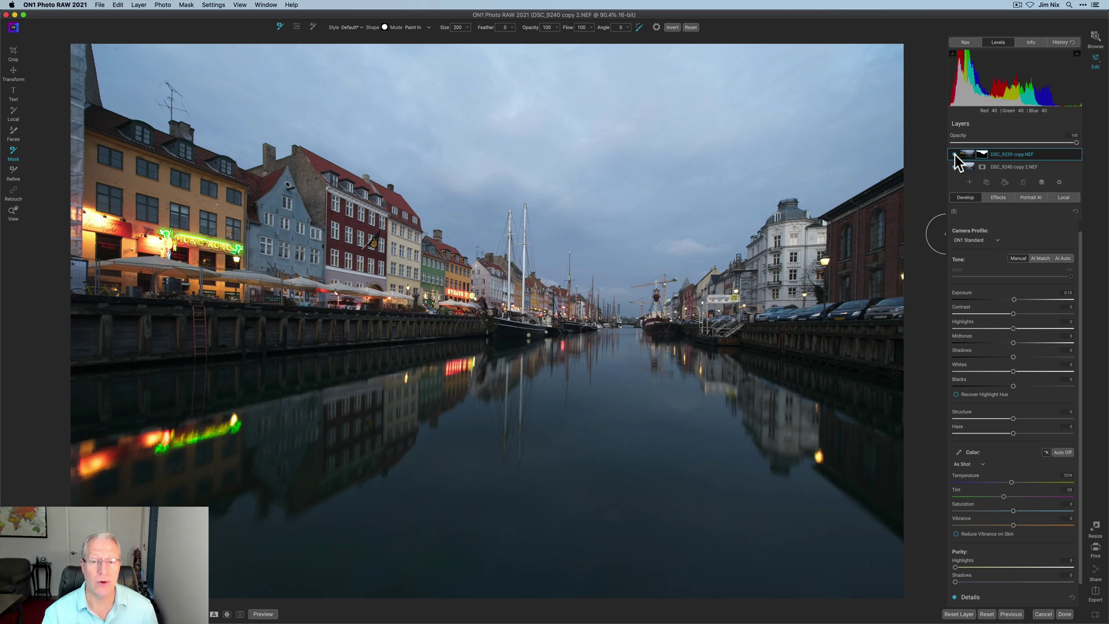
click(955, 155)
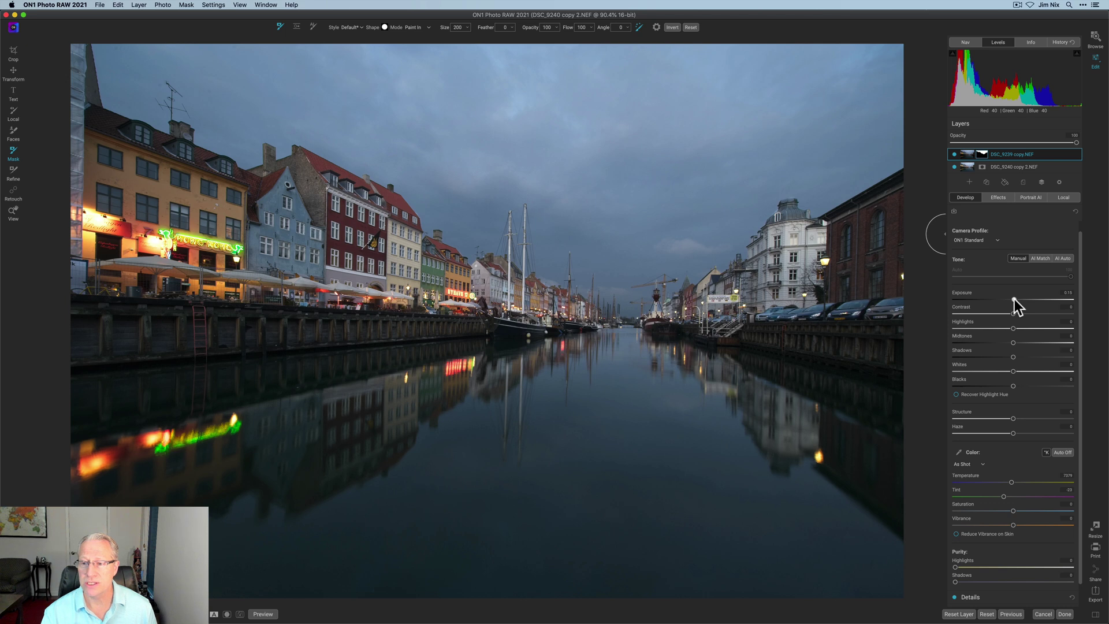
drag(1014, 299, 1015, 299)
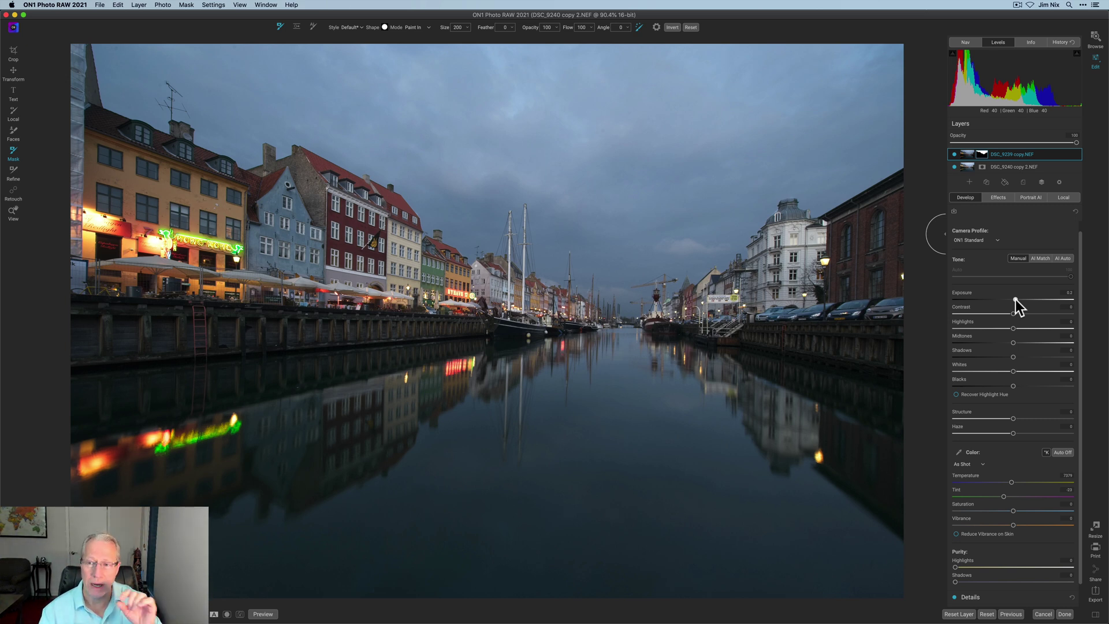
Duplicate the top DSC_9239 copy layer from its right-click menu.
right_click(967, 153)
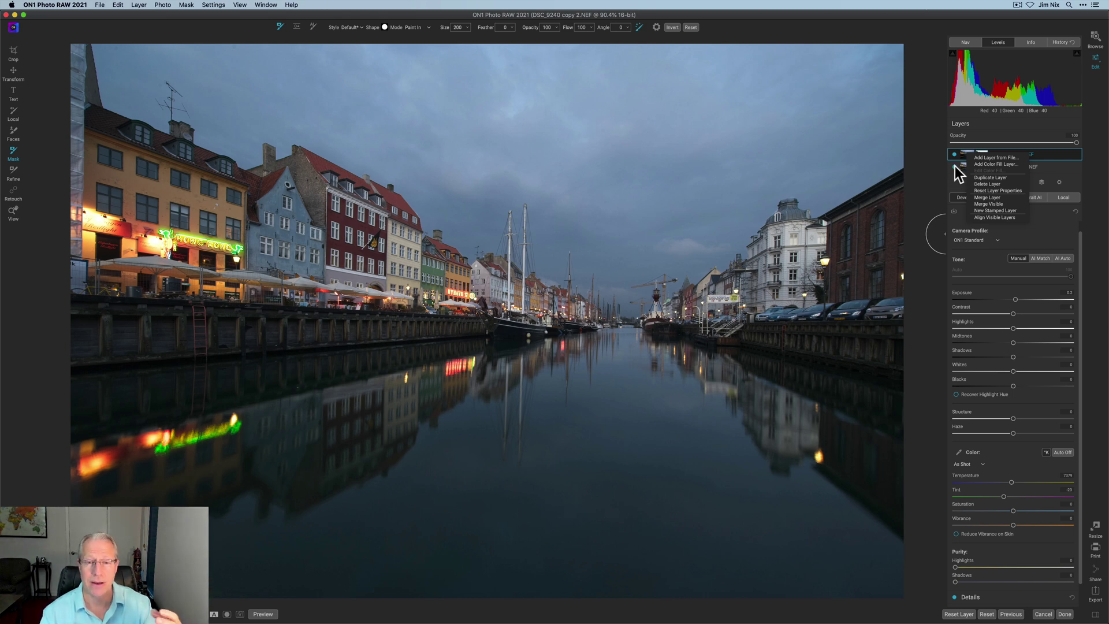
click(987, 208)
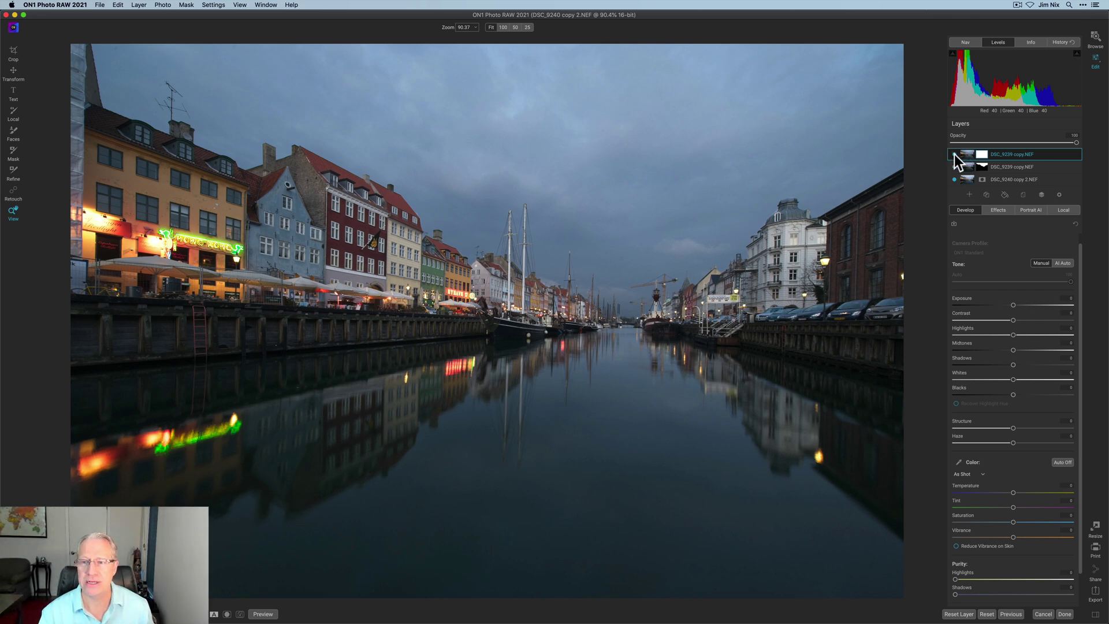
On the new top layer, raise Contrast, set Temperature to -4 and Vibrance to 14.
click(954, 155)
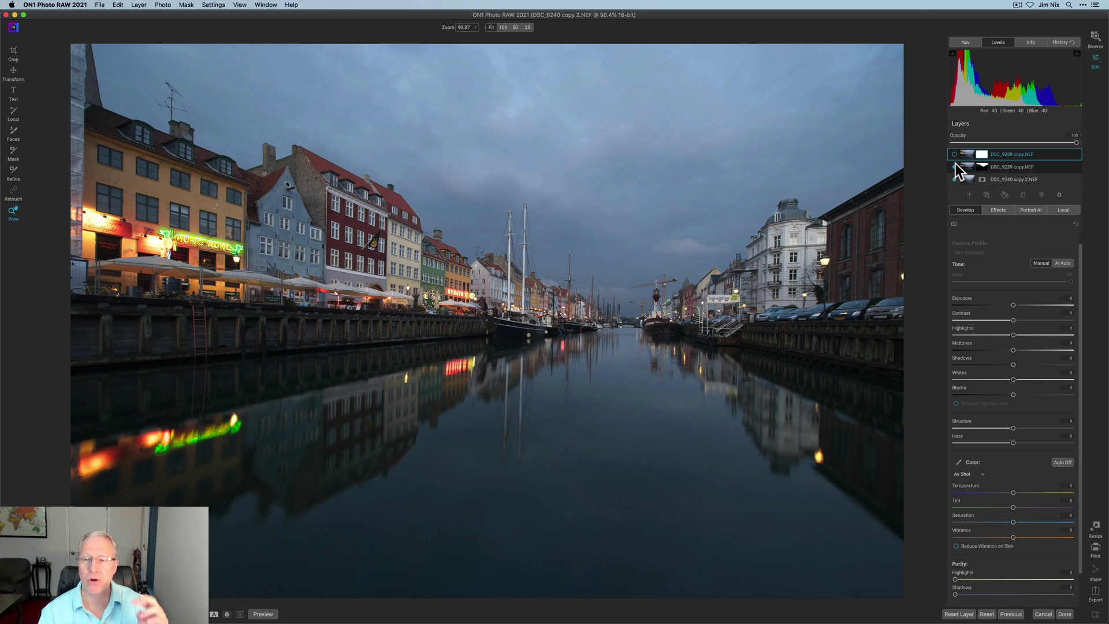
click(955, 154)
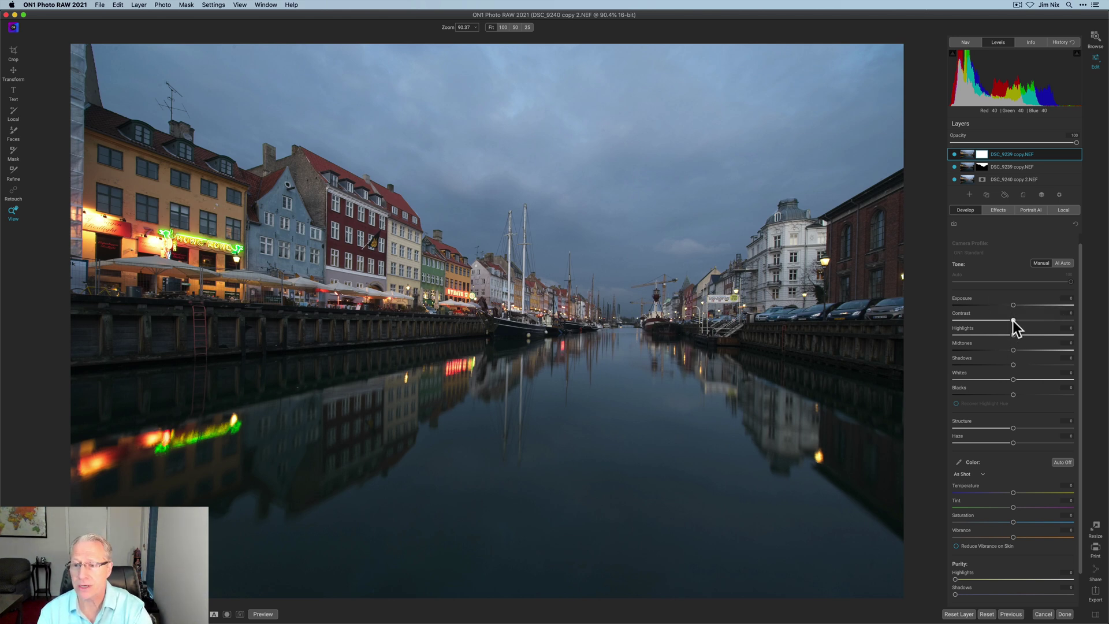
drag(1013, 321, 1018, 363)
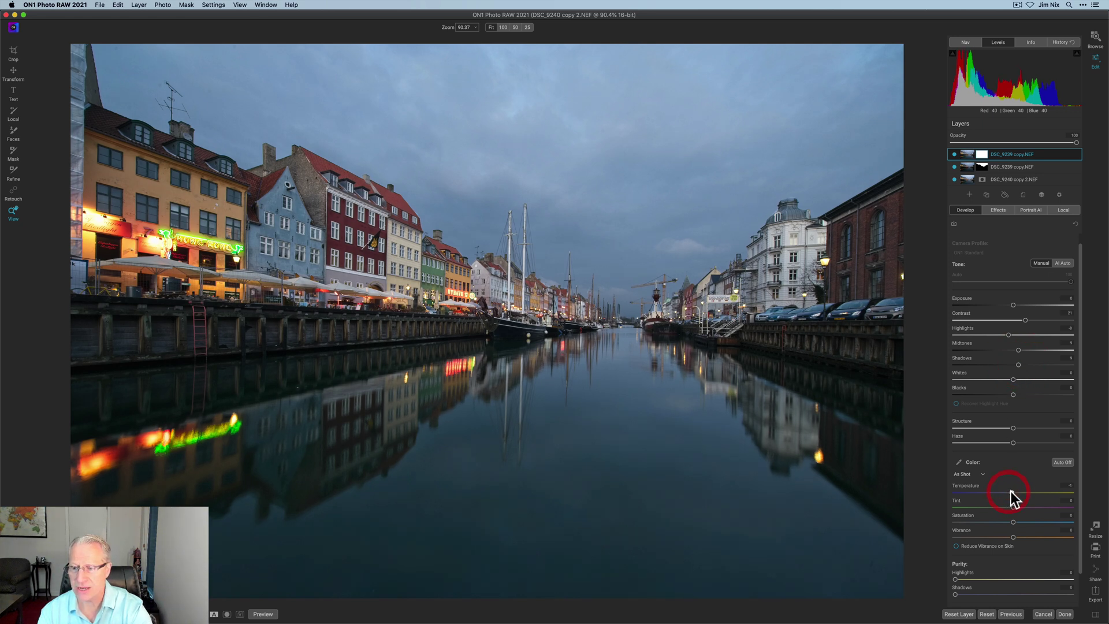
drag(1011, 492, 1009, 494)
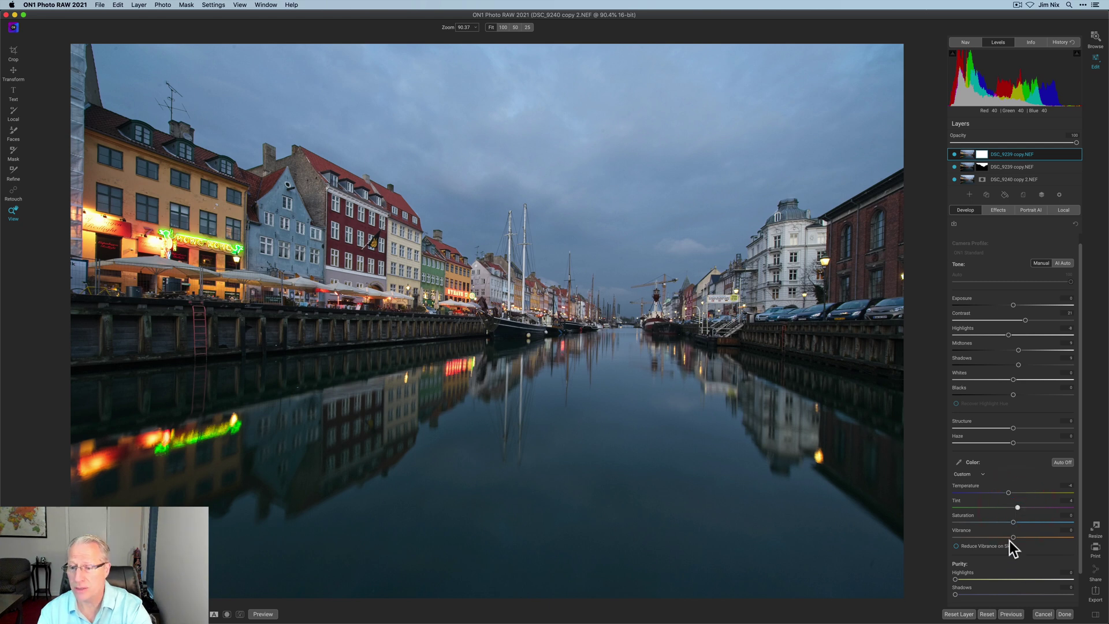
drag(1013, 537, 1021, 538)
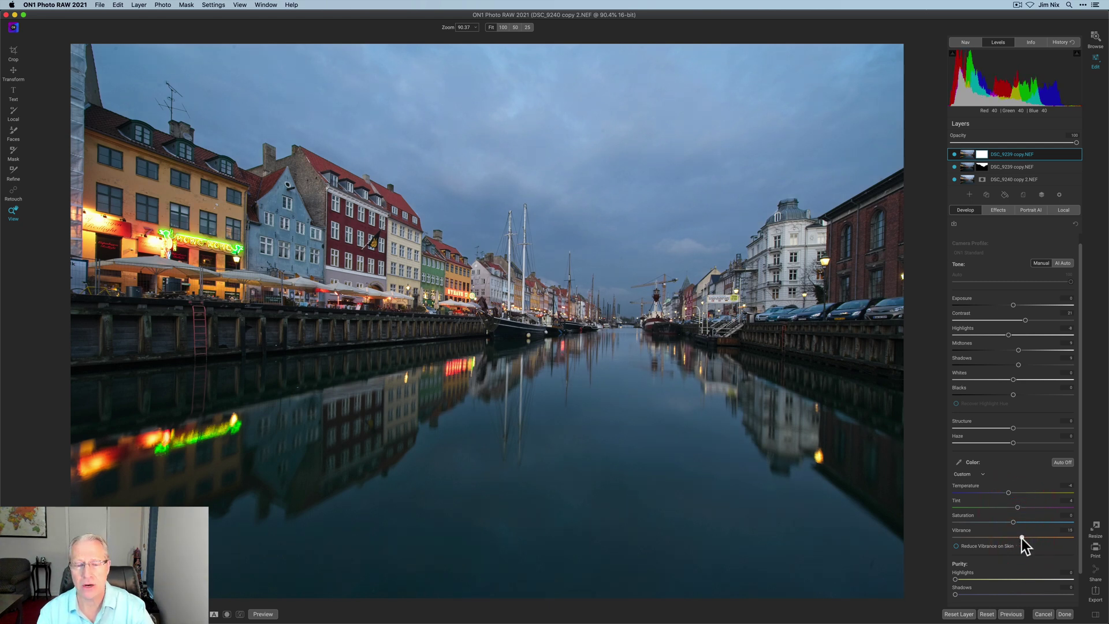
scroll(1015, 342, up, 1)
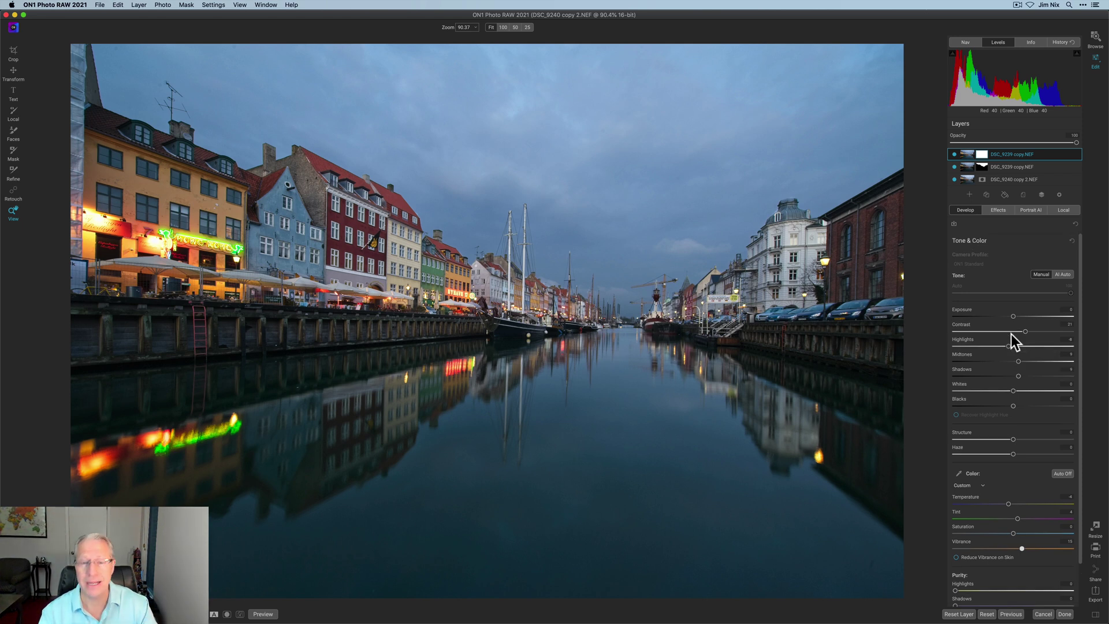
Add a Dynamic Contrast filter, invert its mask to black, and enlarge the brush.
click(999, 211)
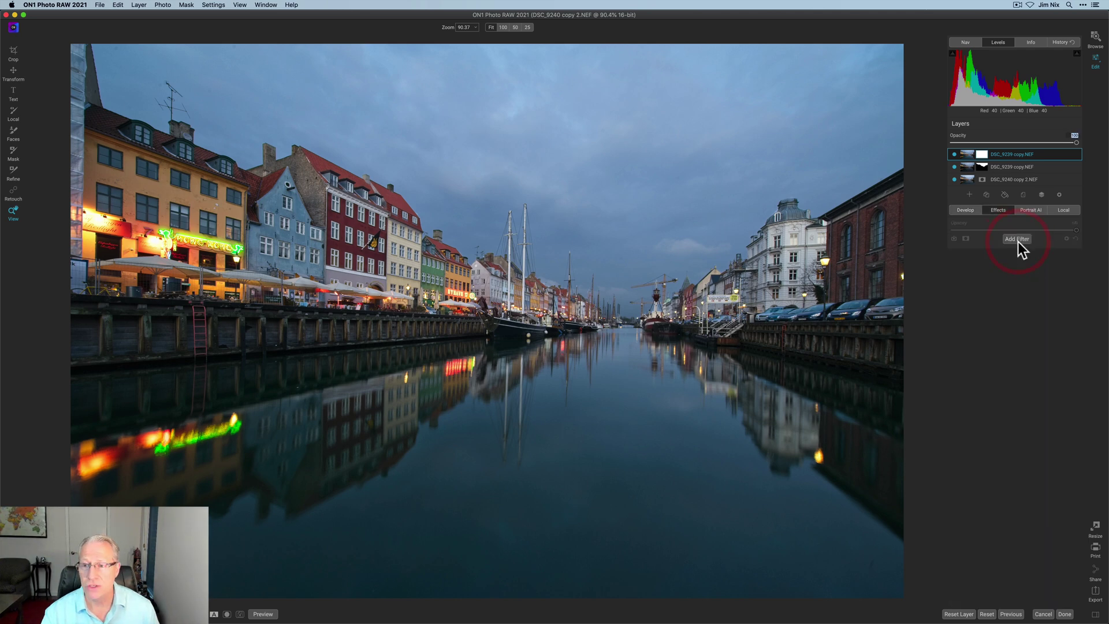
click(1018, 240)
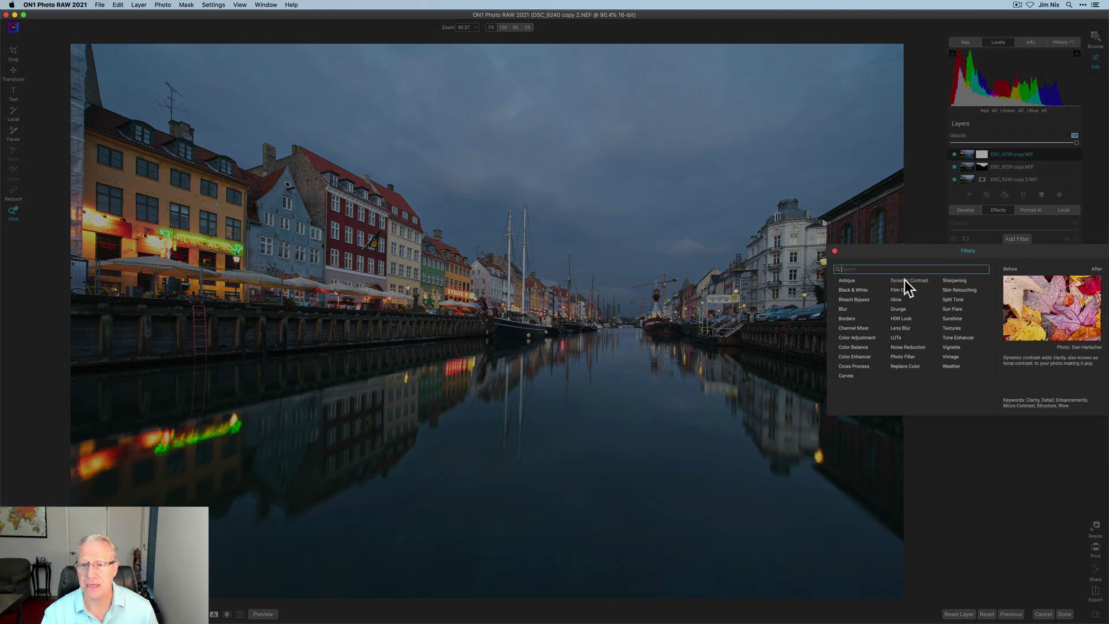
click(904, 279)
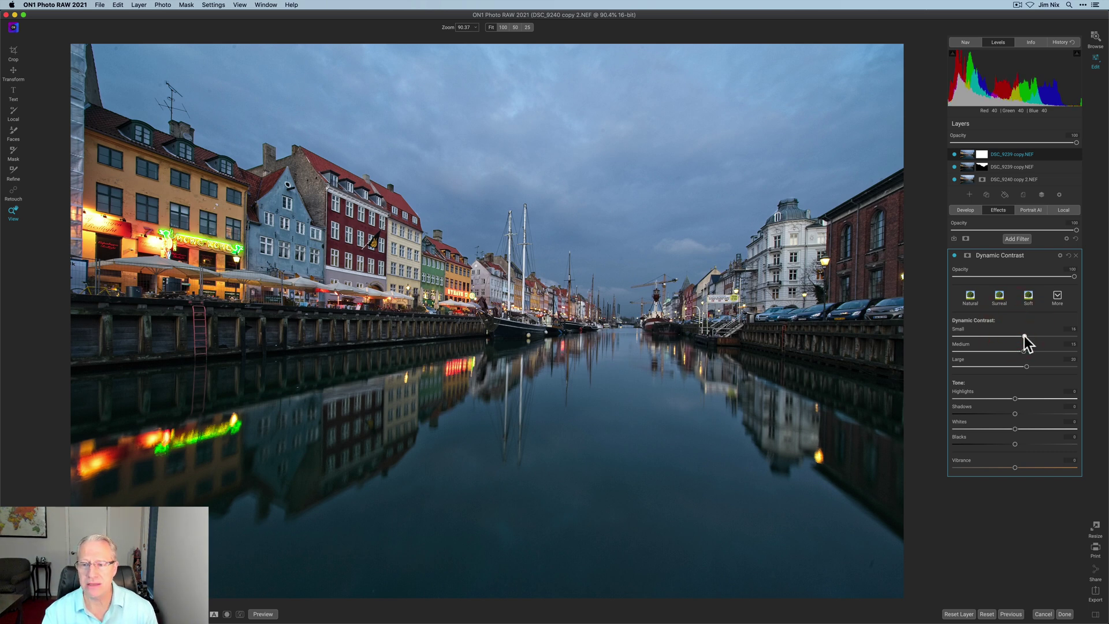
click(967, 256)
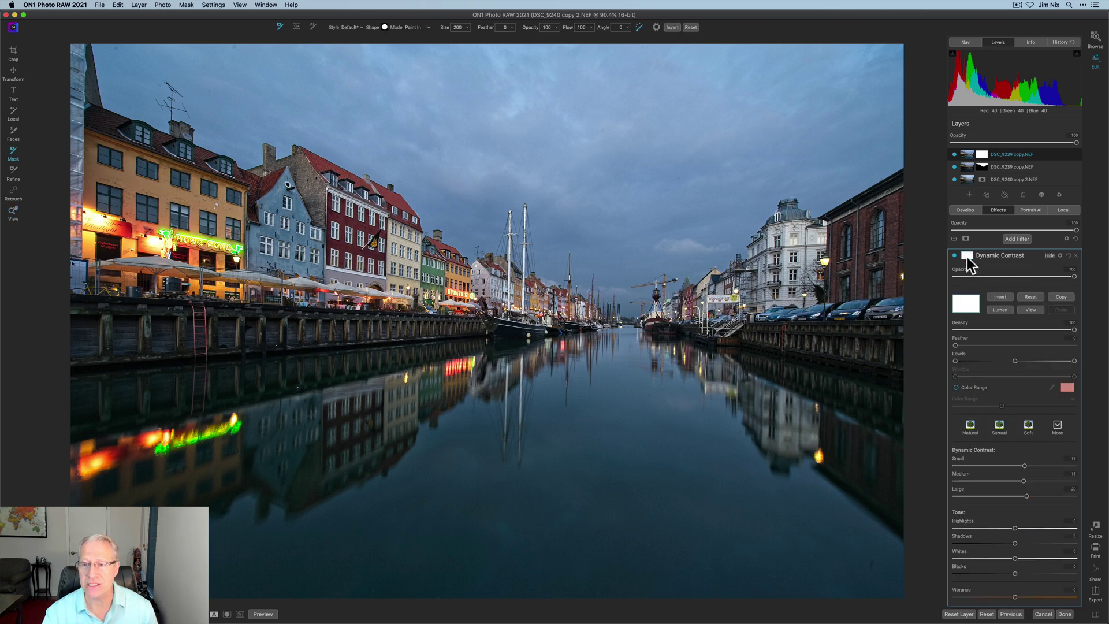
click(997, 296)
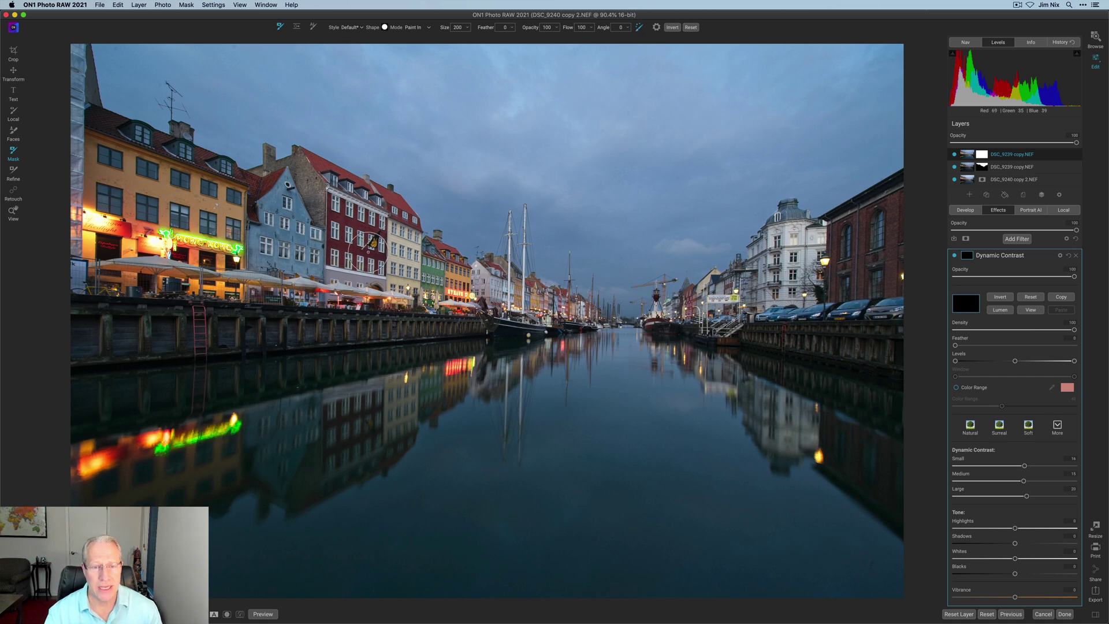
key(bracketright)
key(bracketright)
key(bracketright)
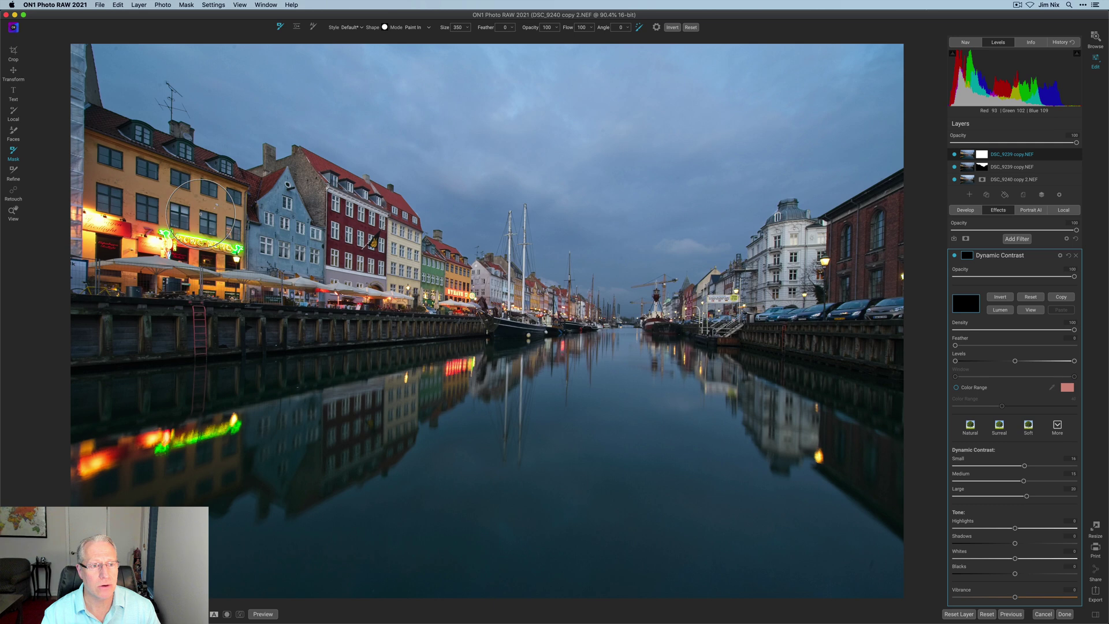
Paint Dynamic Contrast over the buildings, quay and neon reflections, then check the mask.
mouse_move(201, 214)
mouse_down()
mouse_move(343, 238)
mouse_move(427, 284)
mouse_move(537, 306)
mouse_move(412, 324)
mouse_up()
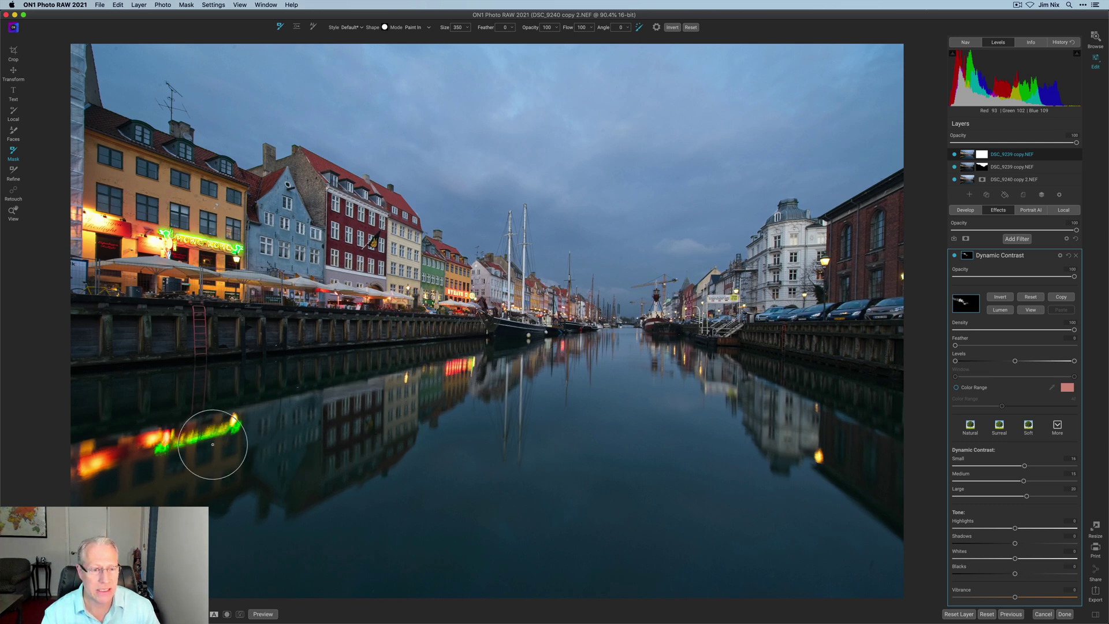
mouse_move(213, 444)
mouse_down()
mouse_move(148, 458)
mouse_move(198, 445)
mouse_up()
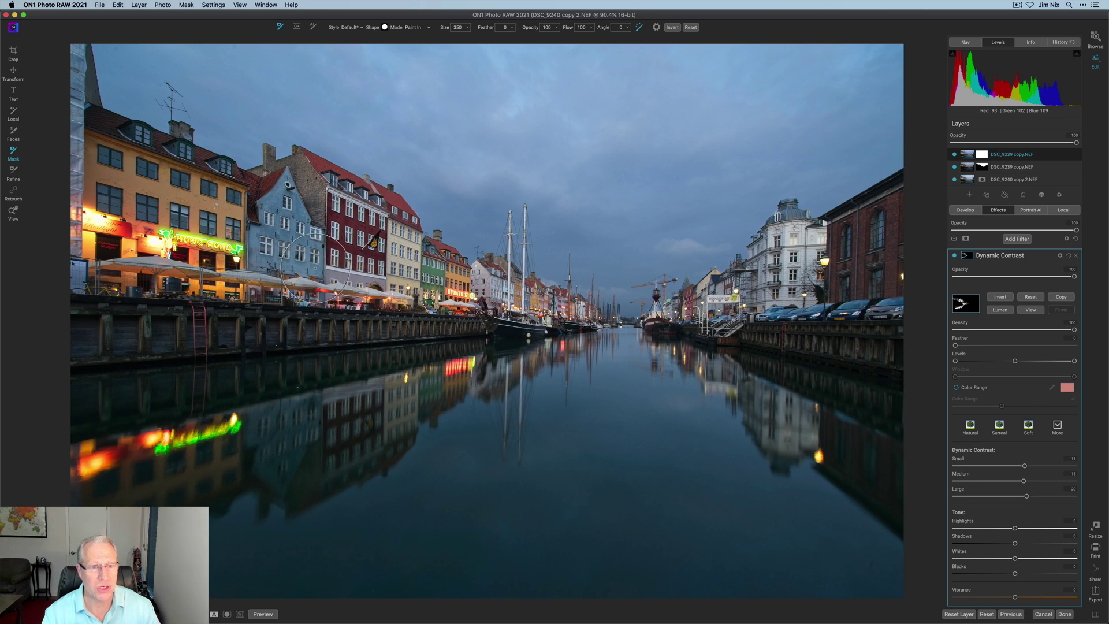
key(bracketleft)
key(bracketleft)
key(bracketleft)
key(o)
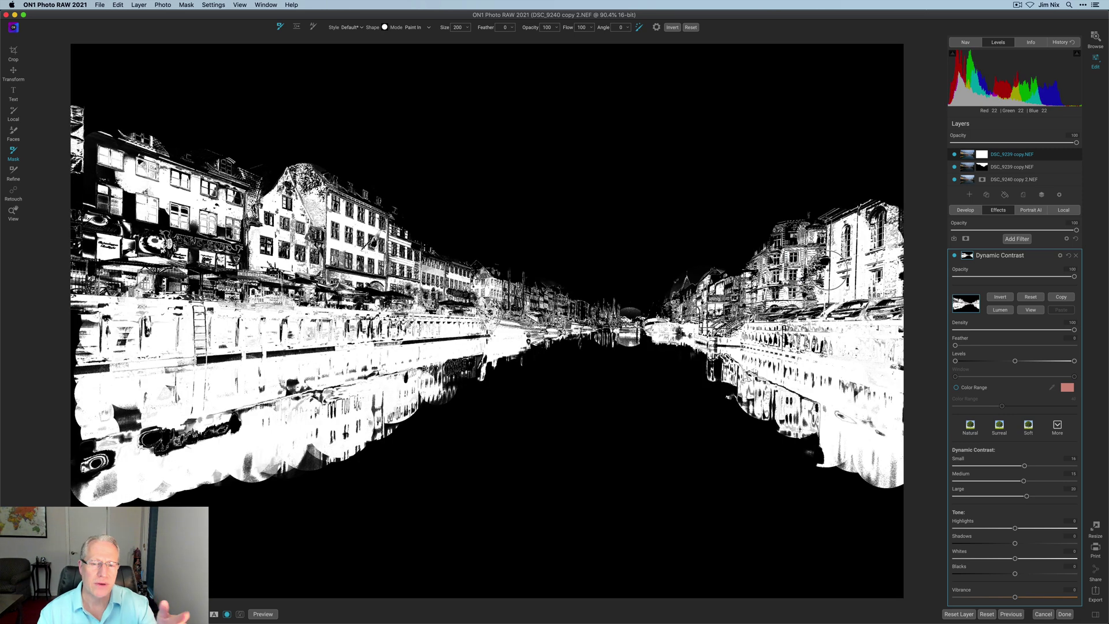
click(1031, 310)
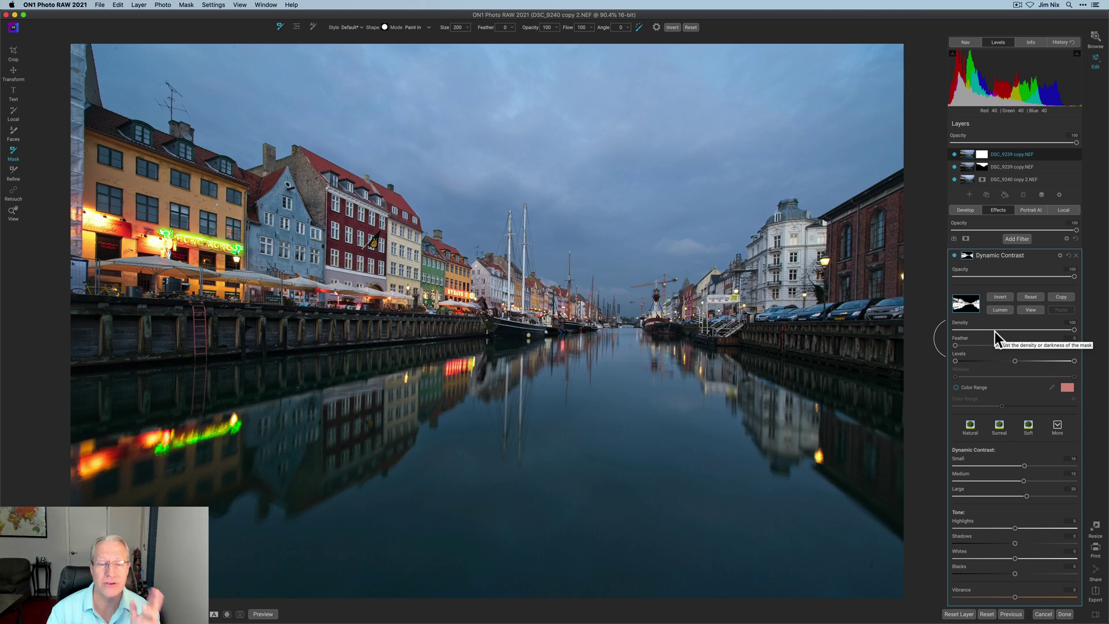
Compare Dynamic Contrast on and off, copy its mask, and bring up the filter list.
click(955, 257)
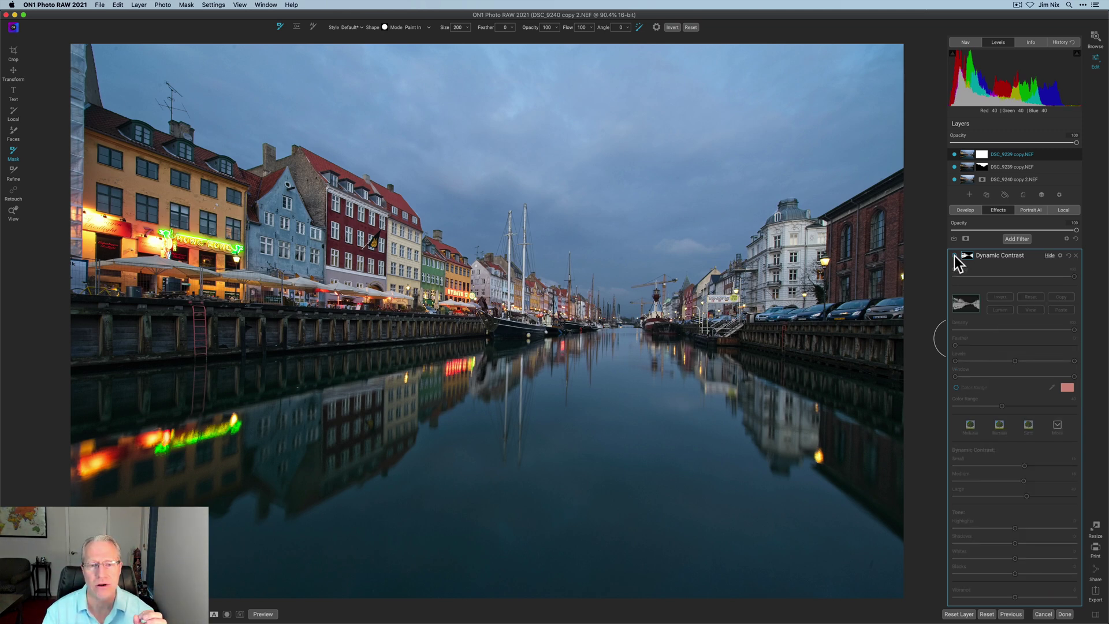
click(954, 256)
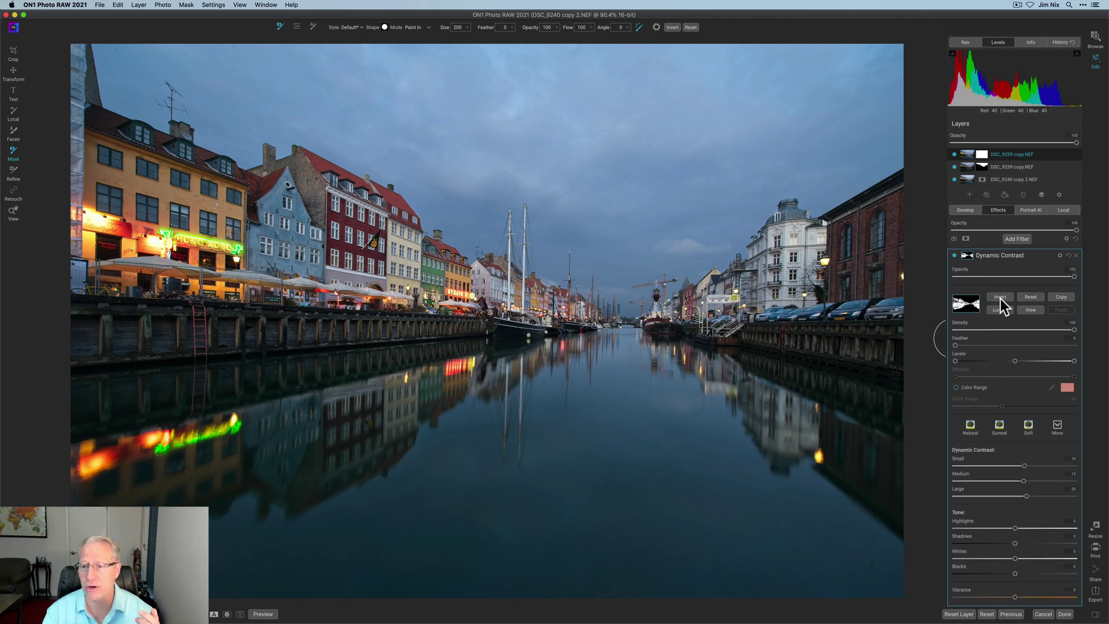
click(1057, 297)
click(1017, 239)
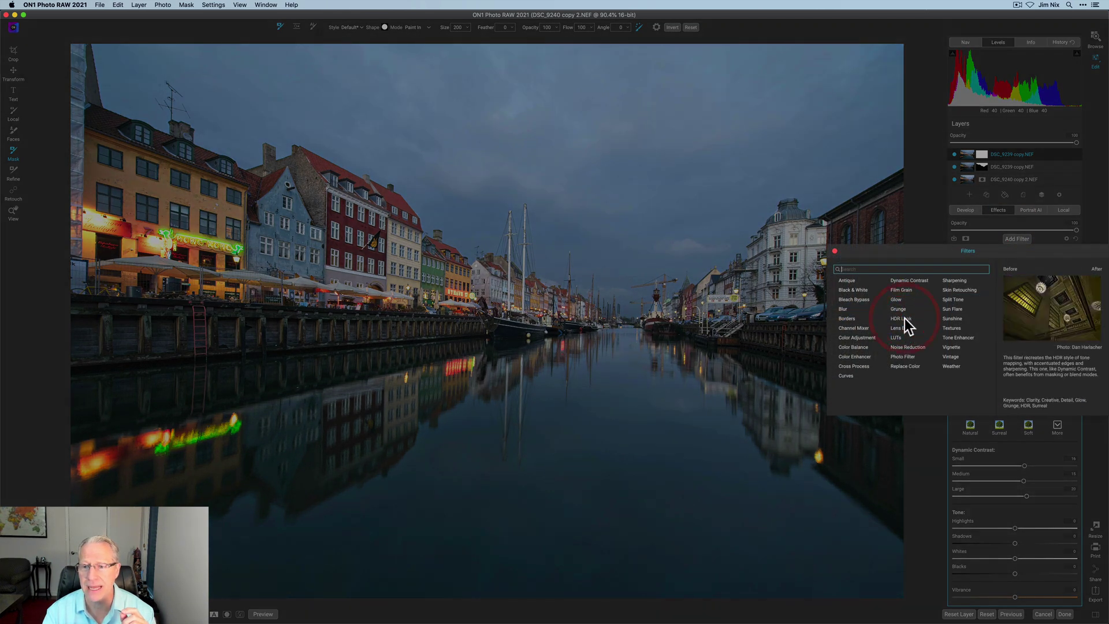
Add an HDR Look filter limited by the pasted mask and compare it on and off.
click(902, 318)
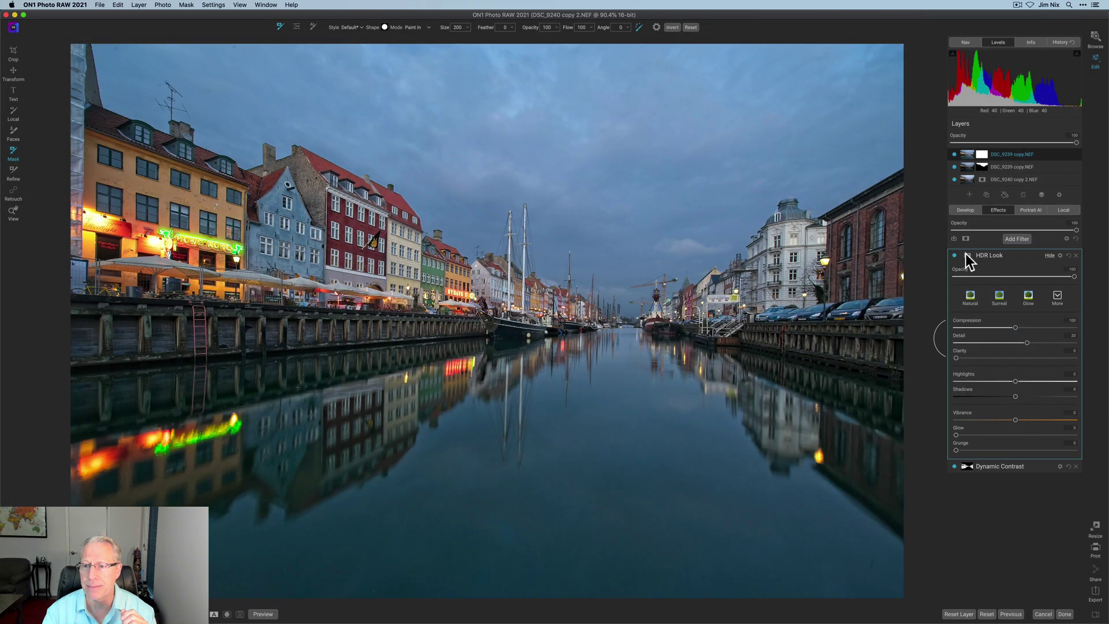
click(1062, 310)
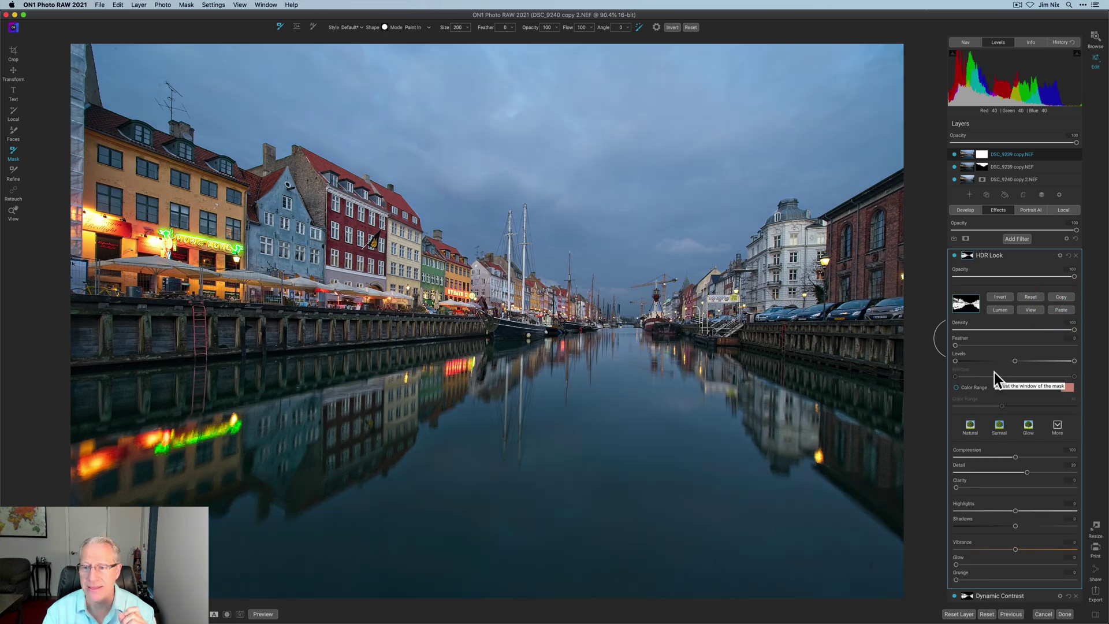
click(956, 257)
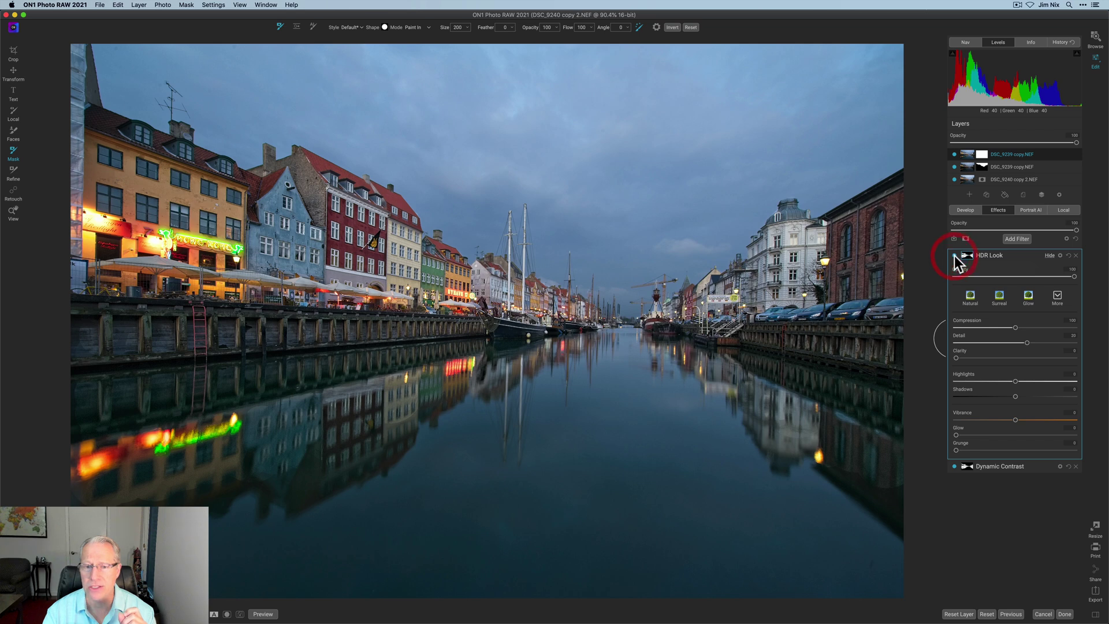
click(955, 256)
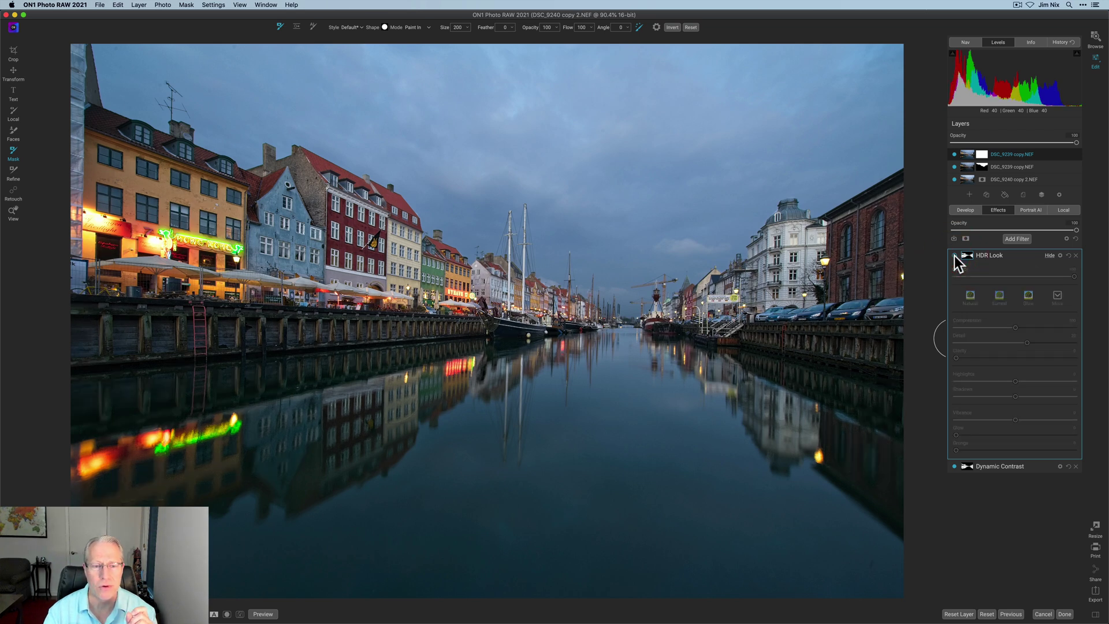
click(955, 257)
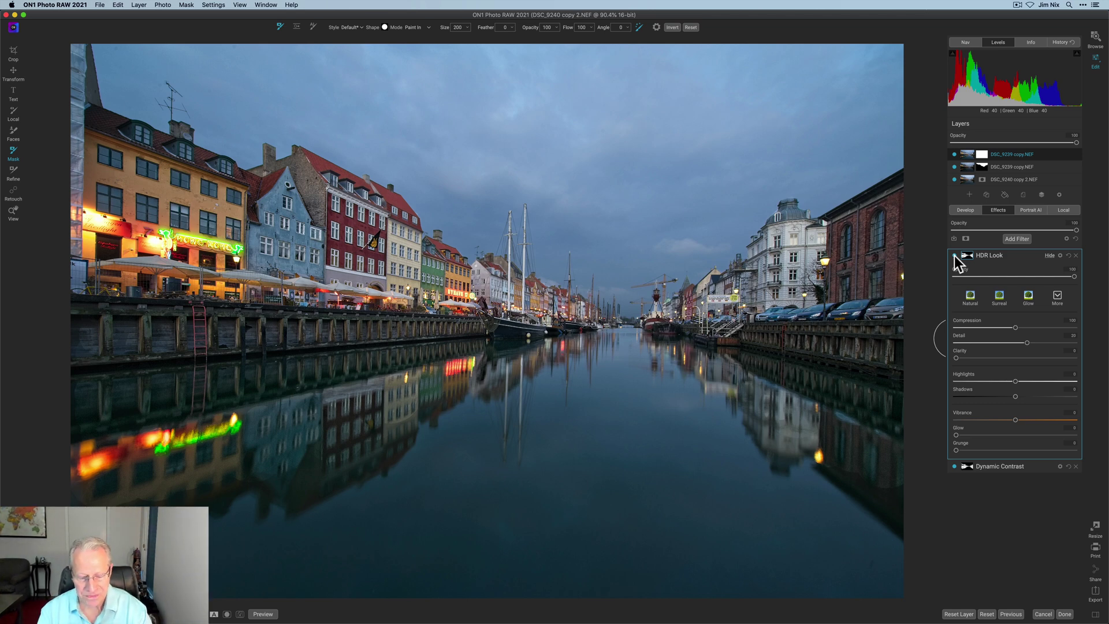
click(1017, 238)
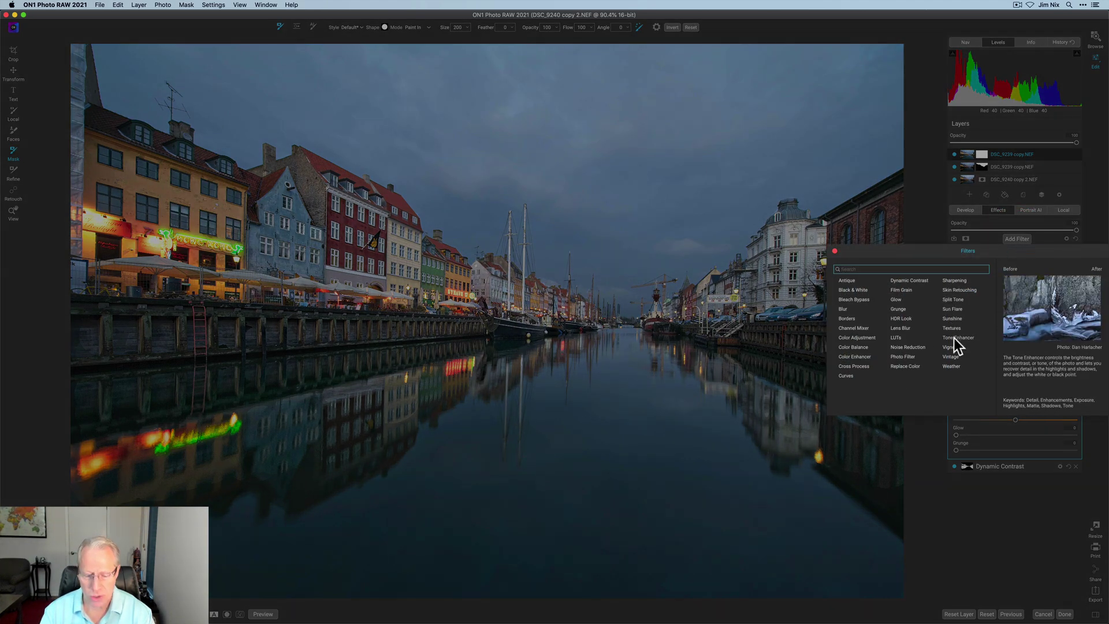
Add Tone Enhancer with the pasted mask inverted, previewing the mask on the canvas.
click(954, 338)
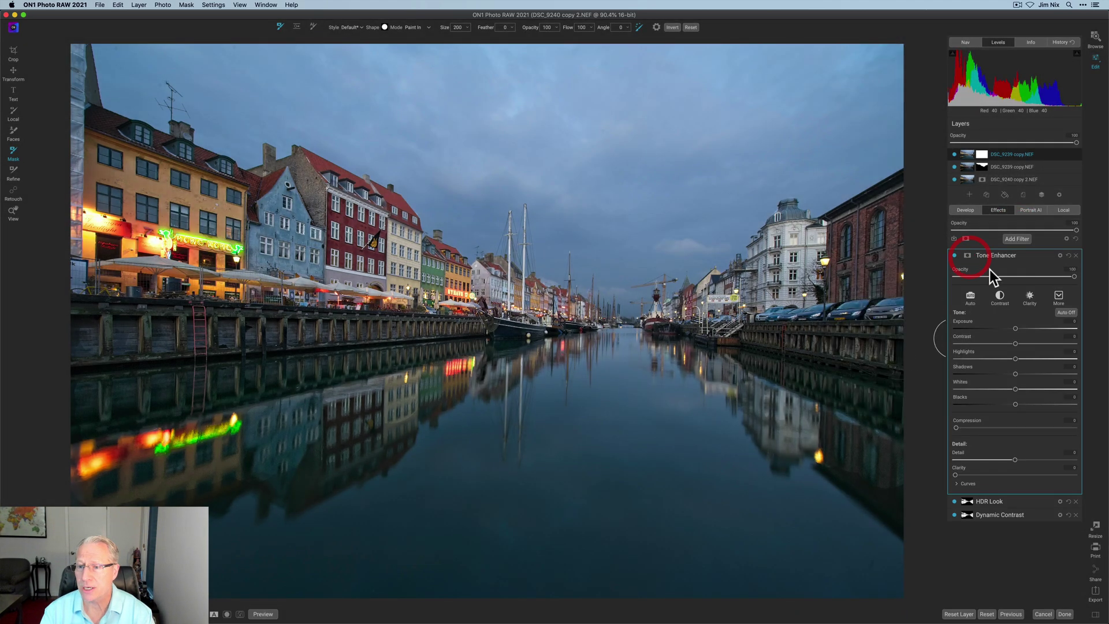
click(968, 255)
click(1058, 310)
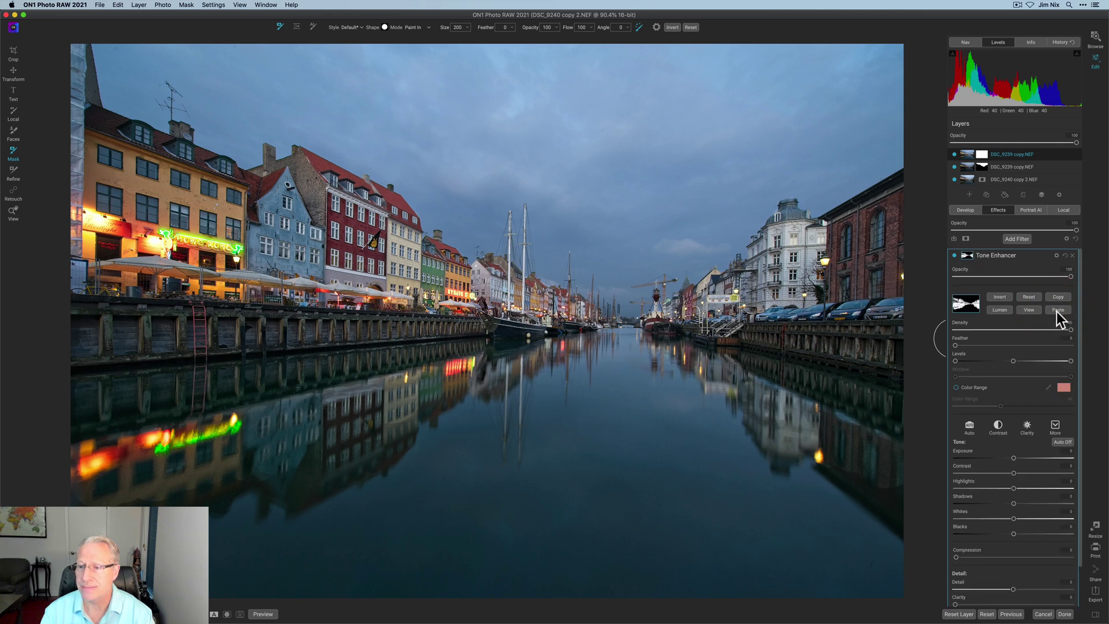
click(999, 297)
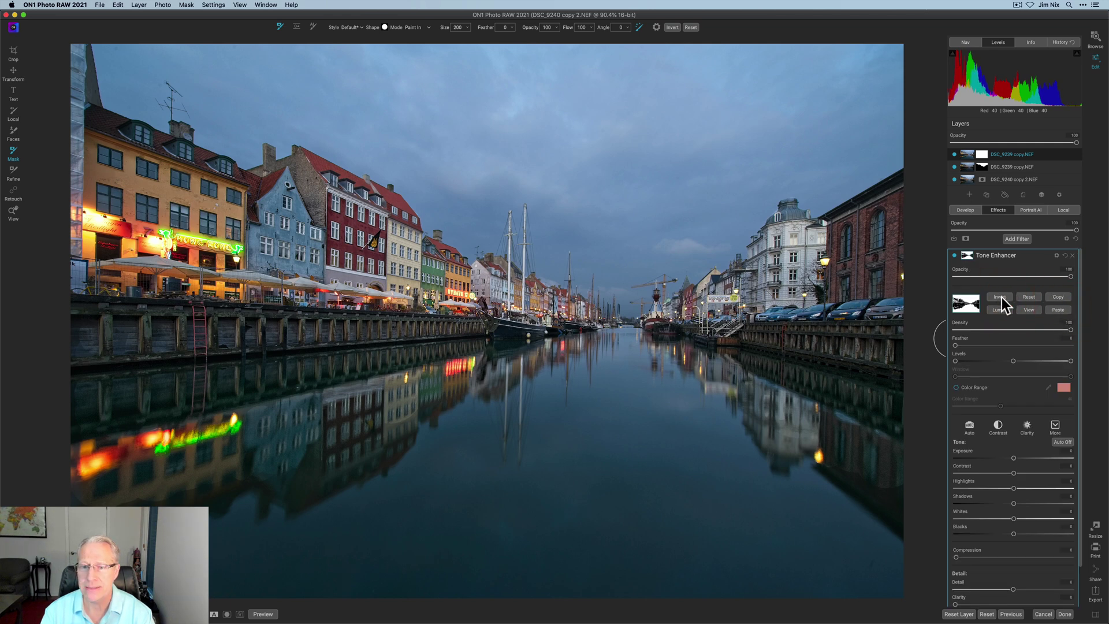
click(1029, 310)
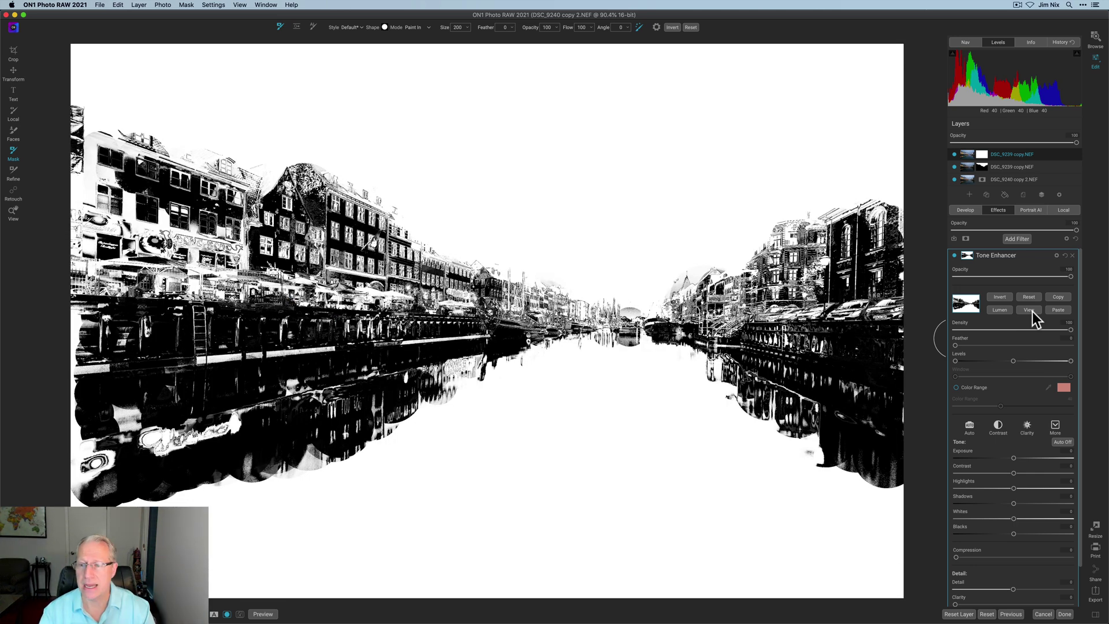
click(968, 256)
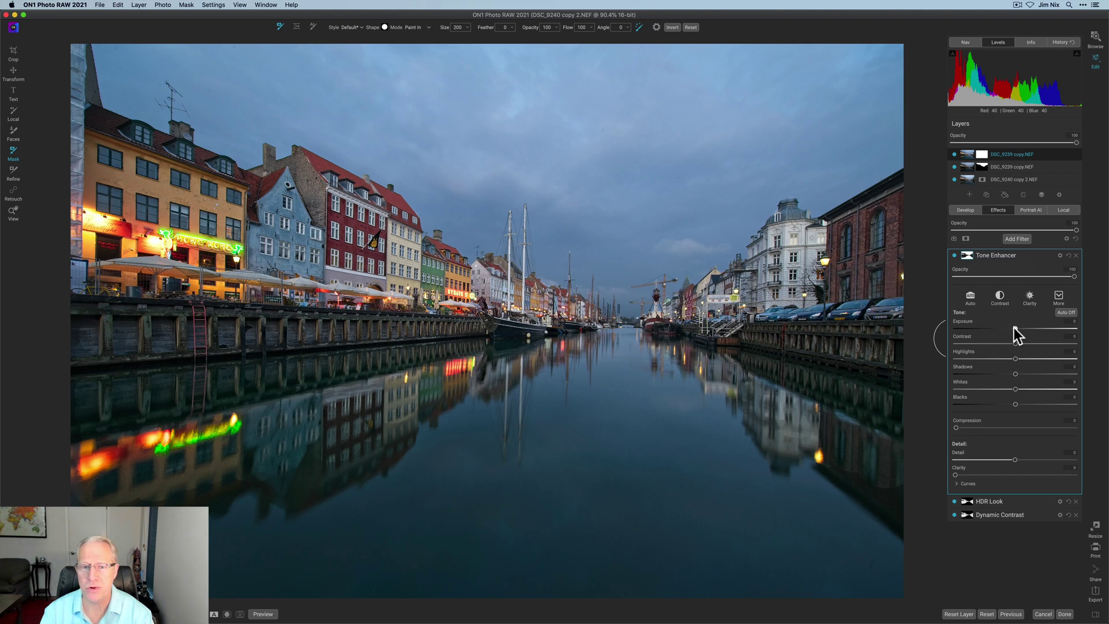
Set Tone Enhancer Exposure to -0.4 and Contrast to 6, then compare before and after.
drag(1014, 328, 1010, 327)
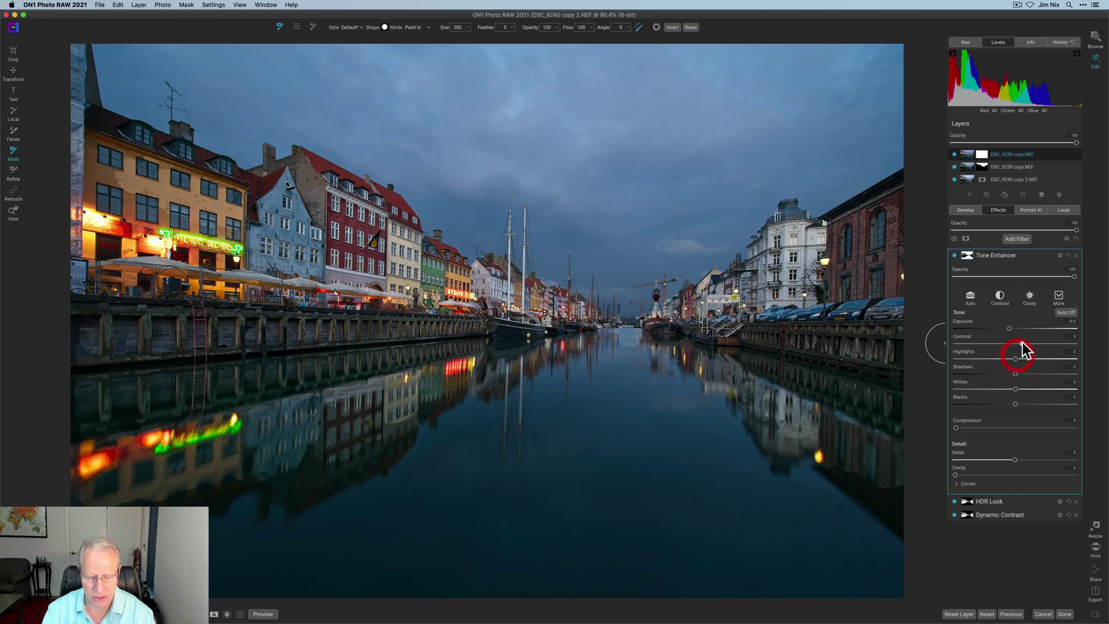
drag(1022, 343, 1010, 372)
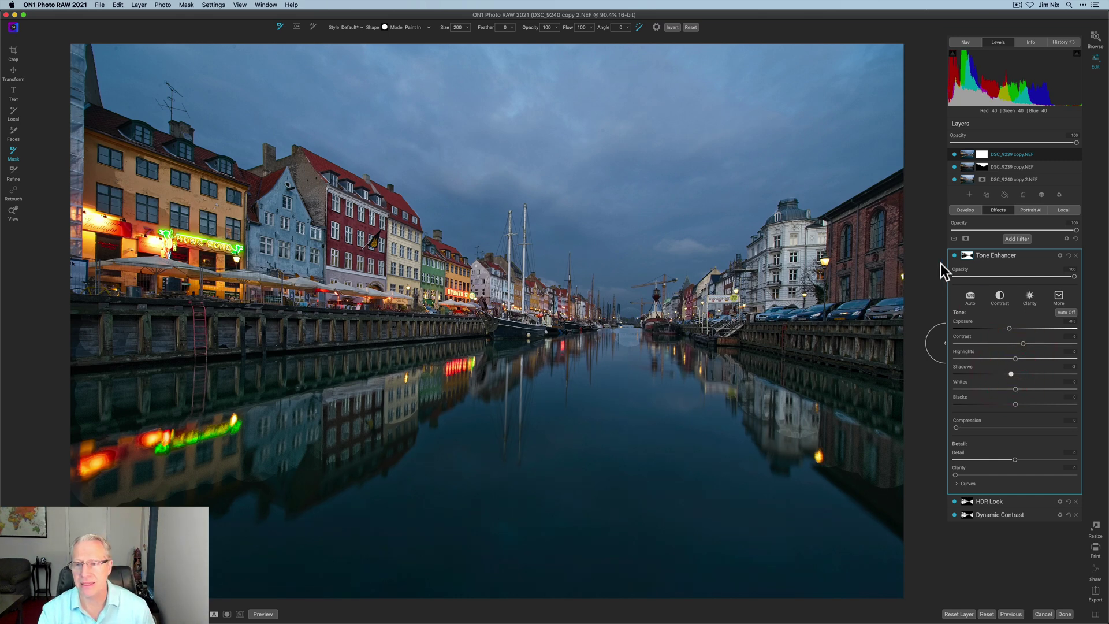
click(954, 255)
click(954, 256)
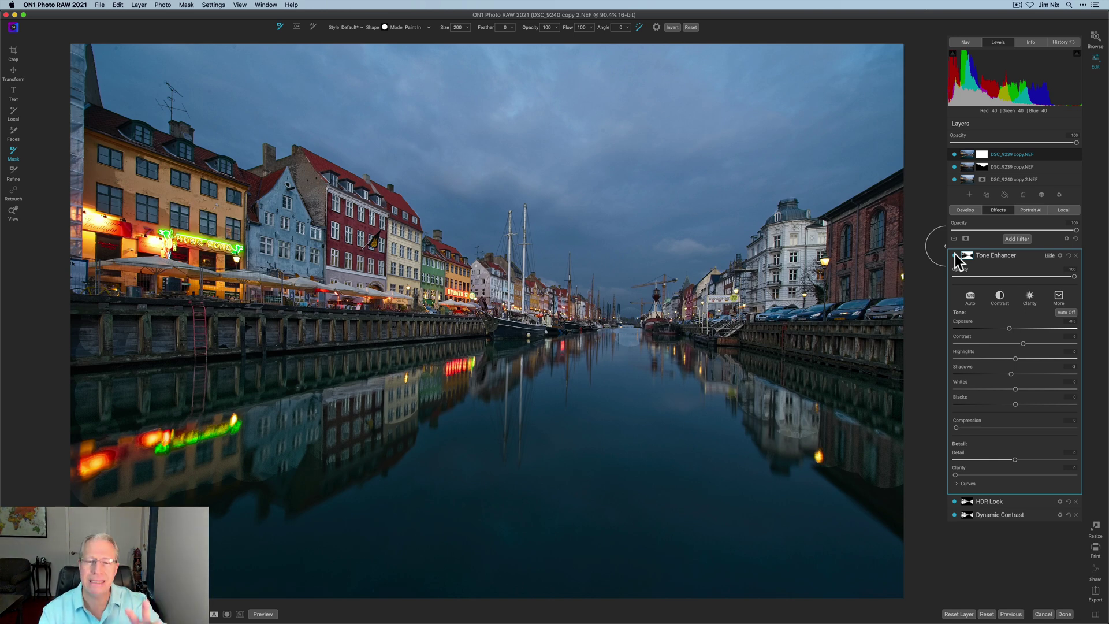
Add a Sunshine filter restricted by the pasted mask.
click(1011, 239)
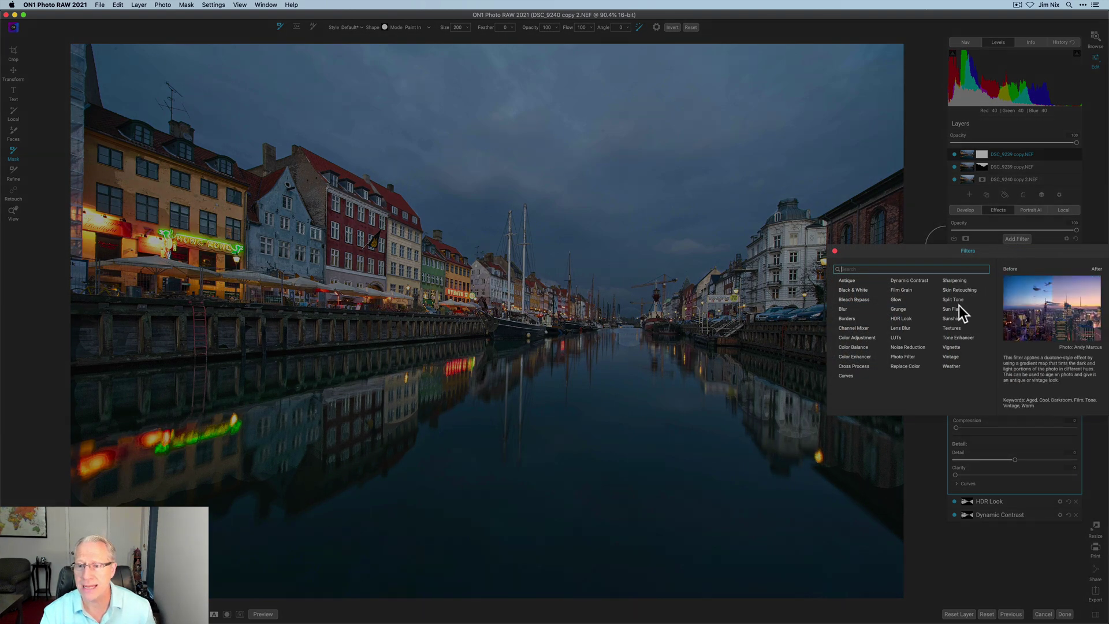
click(957, 318)
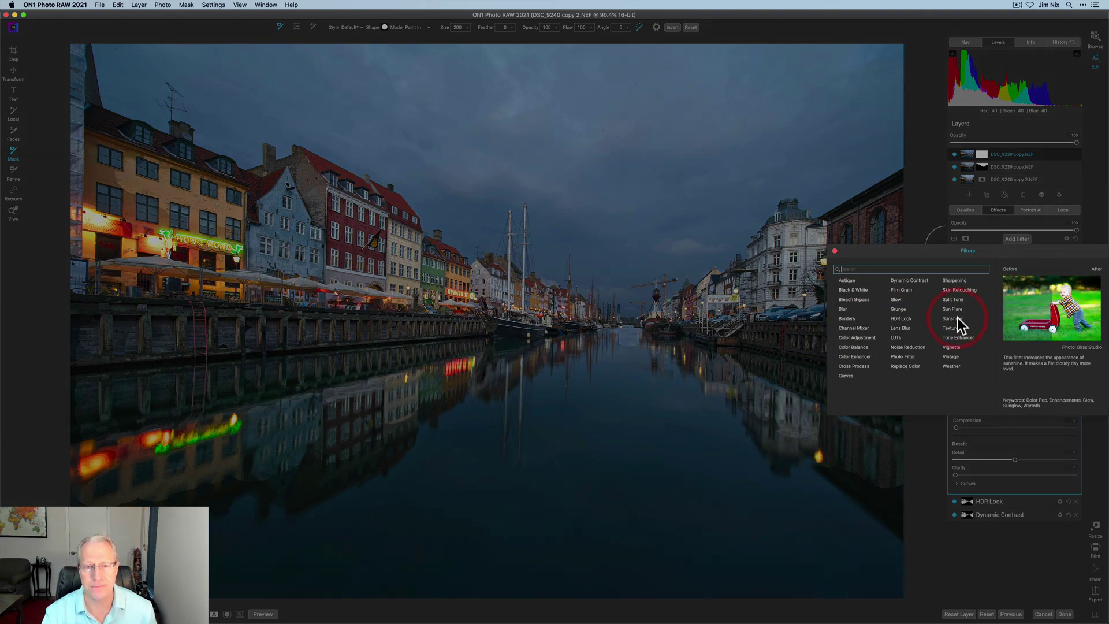
click(1059, 310)
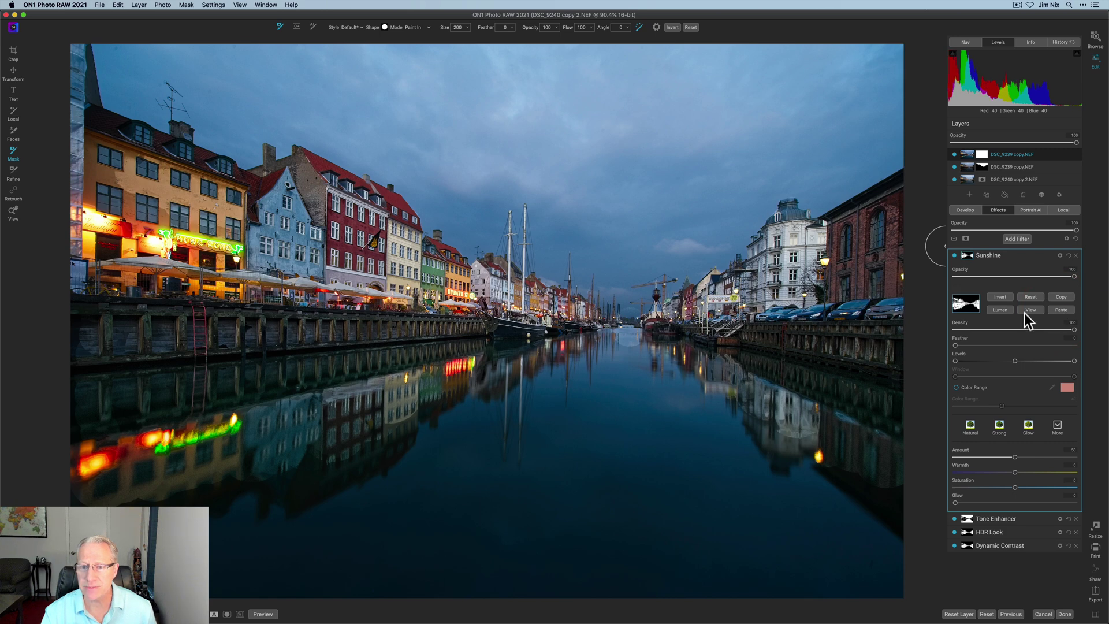
click(966, 256)
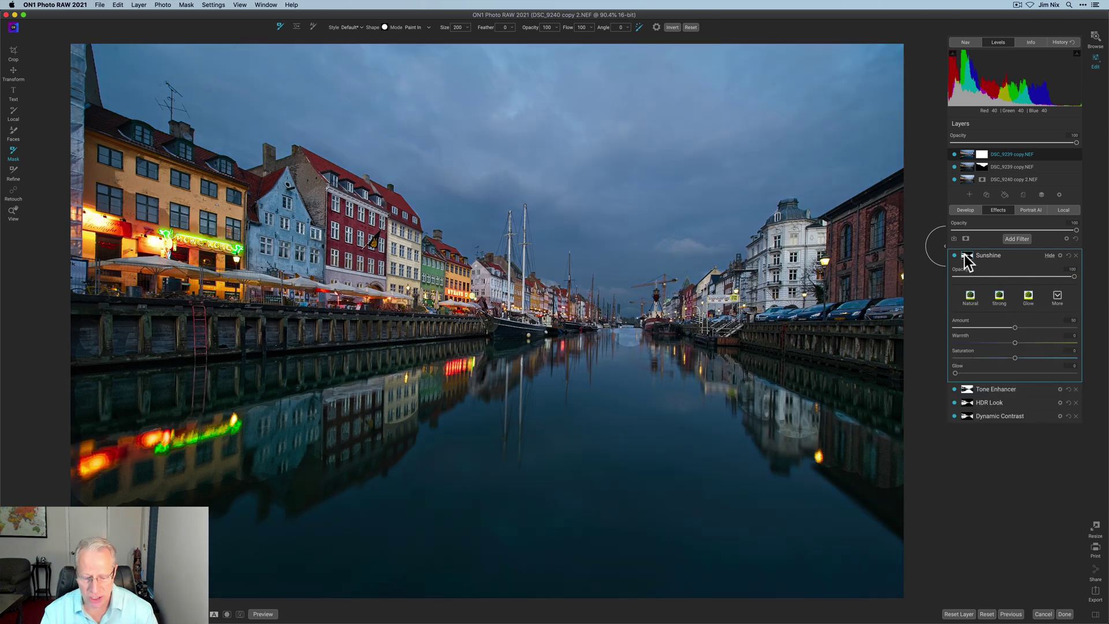
Raise Sunshine's Amount and Warmth, compare it on and off, and collapse its settings.
click(1019, 327)
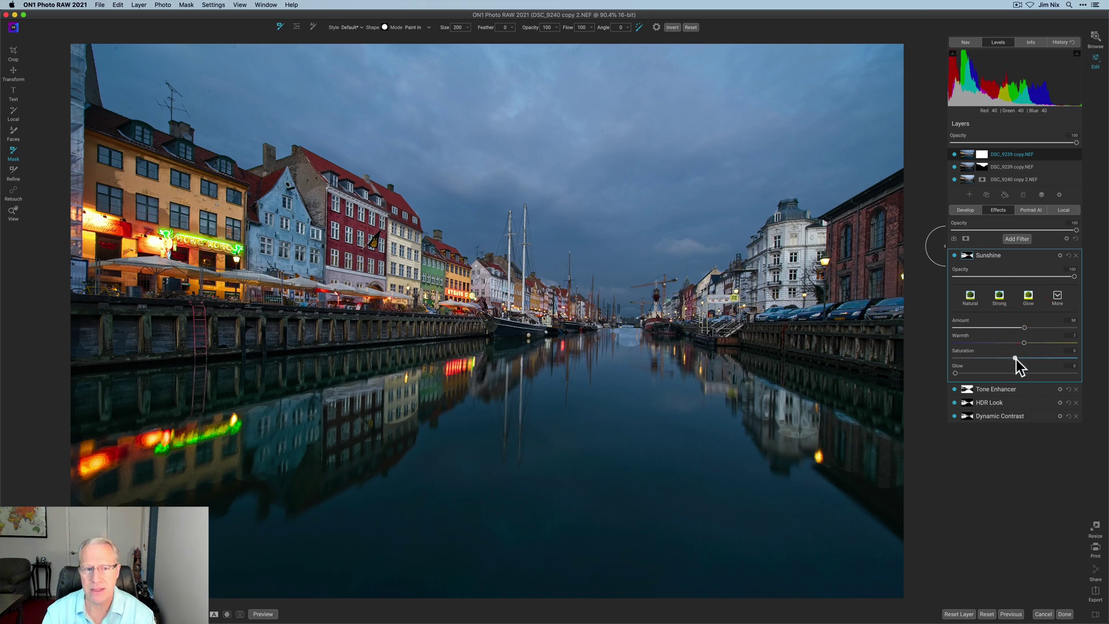
click(955, 256)
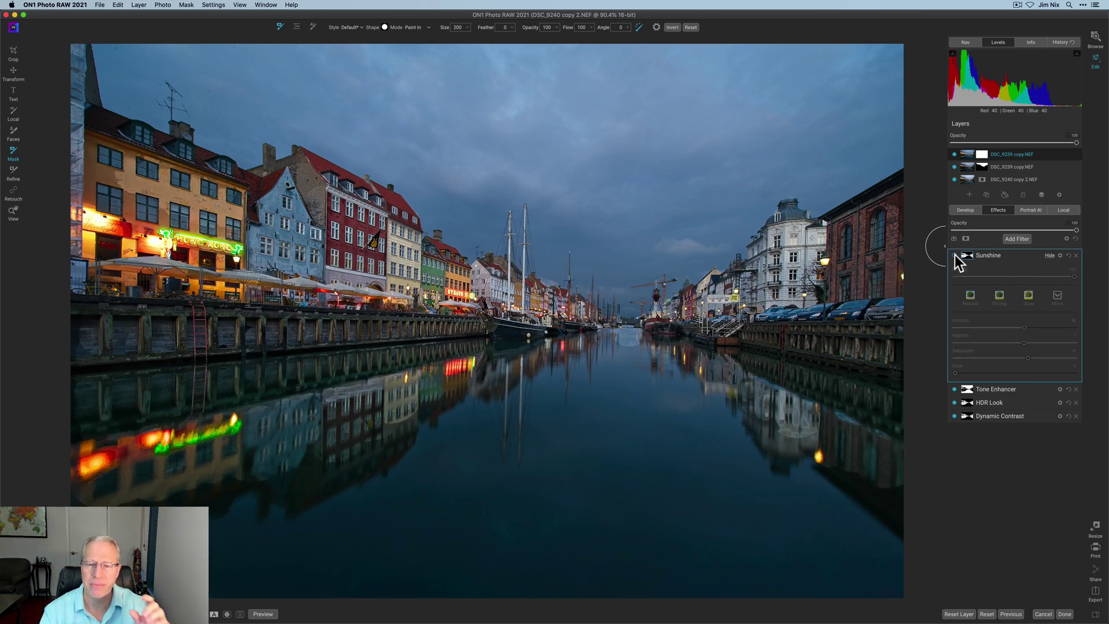
click(955, 255)
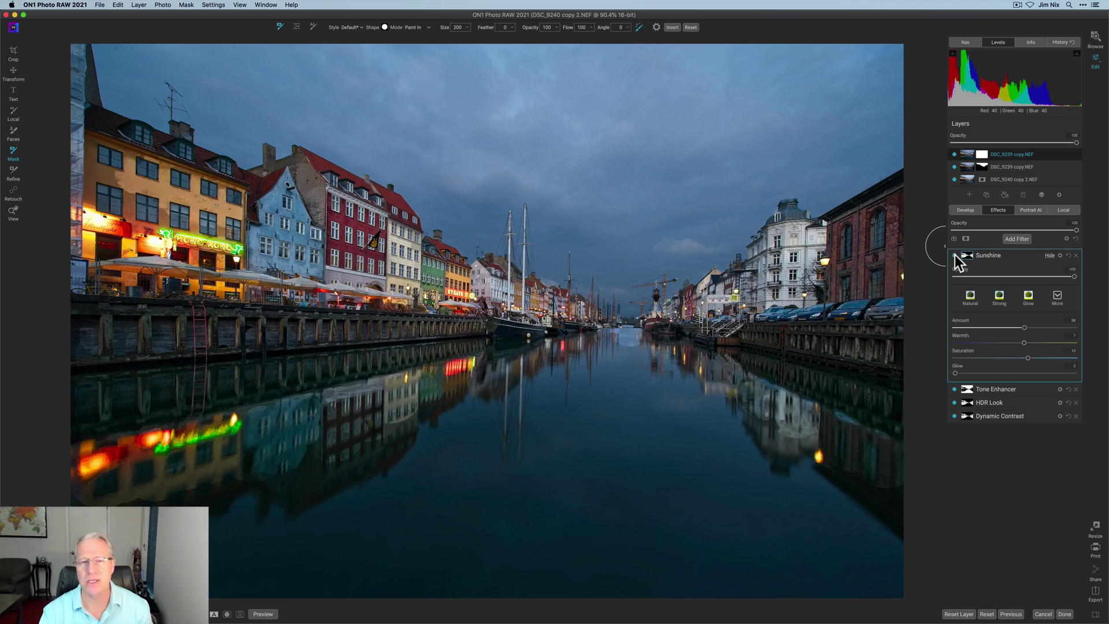
click(989, 255)
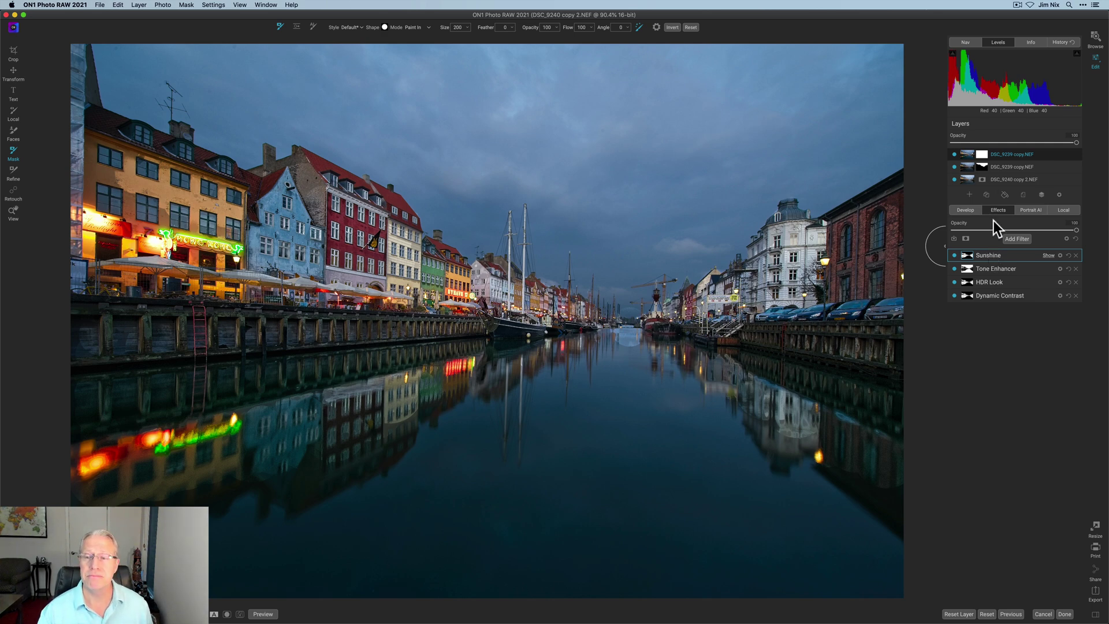
click(954, 154)
click(954, 166)
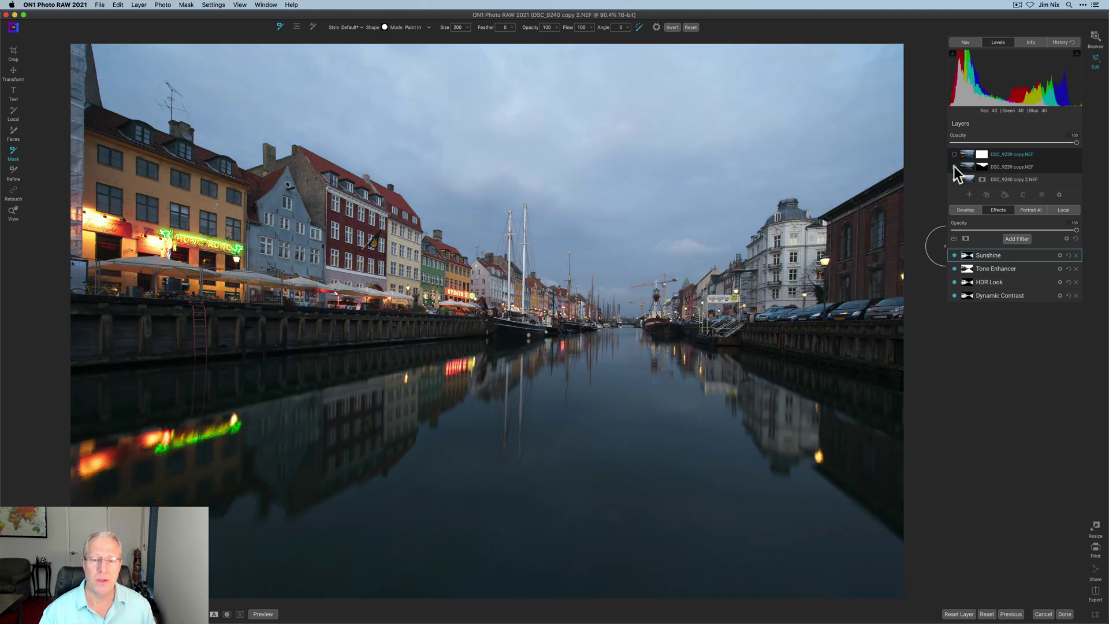
click(954, 166)
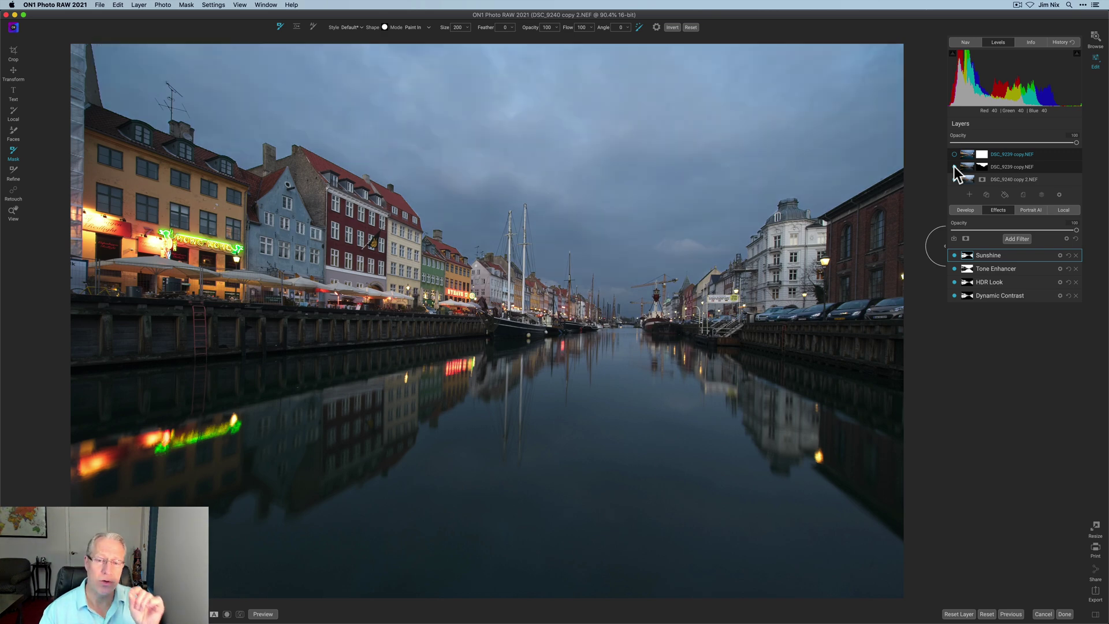
click(954, 154)
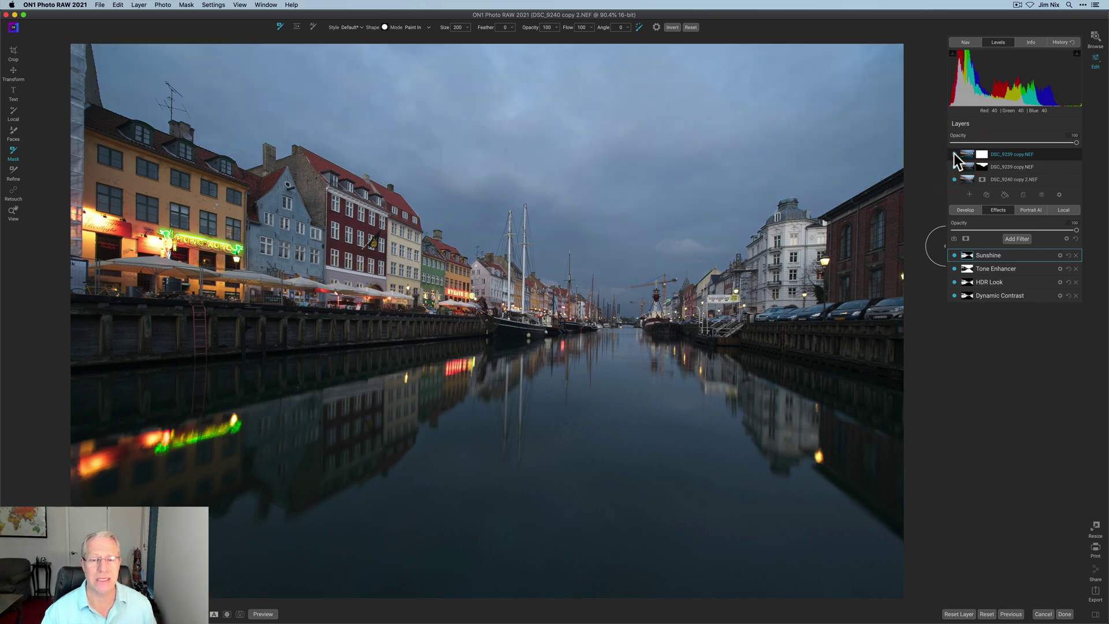